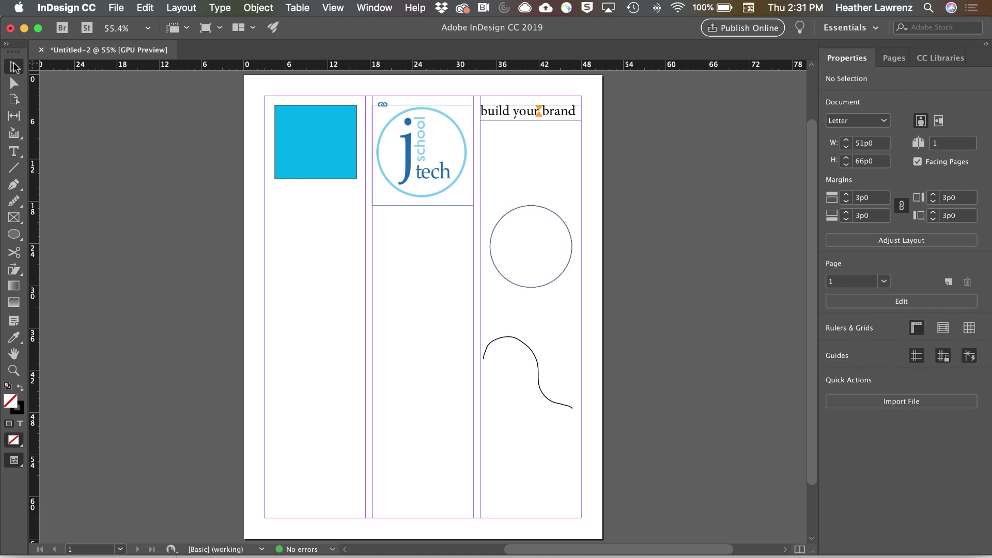
Move the blue square down and reshape it into a taller, narrower 9p4.8 by 17p2.355 rectangle
click(322, 135)
drag(320, 132, 326, 200)
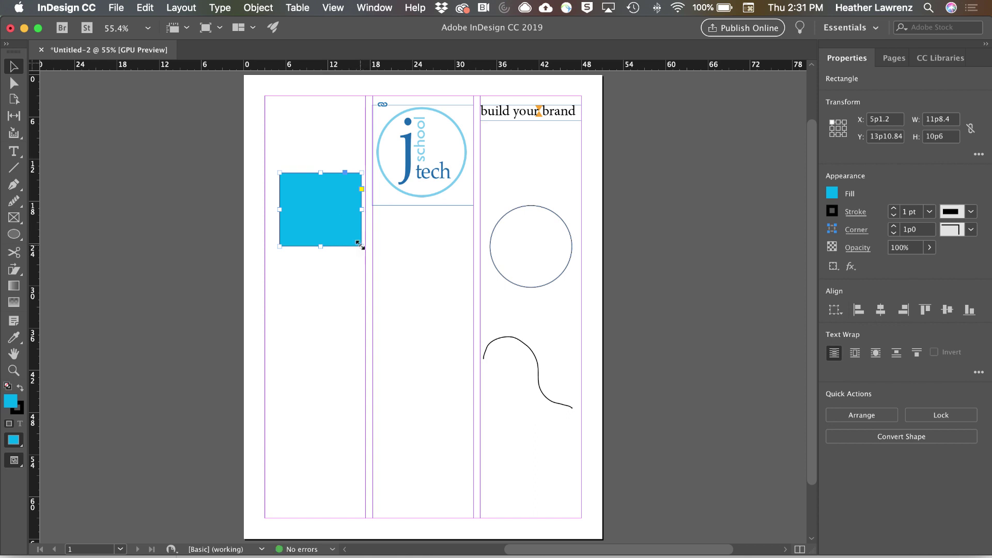
drag(362, 246, 345, 294)
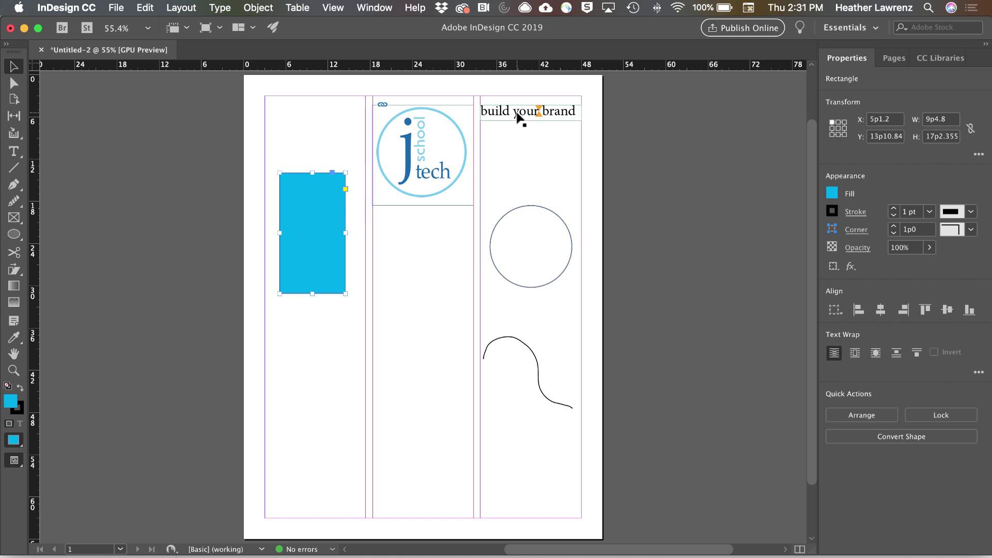
Move the 'build your brand' text frame lower, make it taller, and scale the logo down
drag(518, 119, 520, 143)
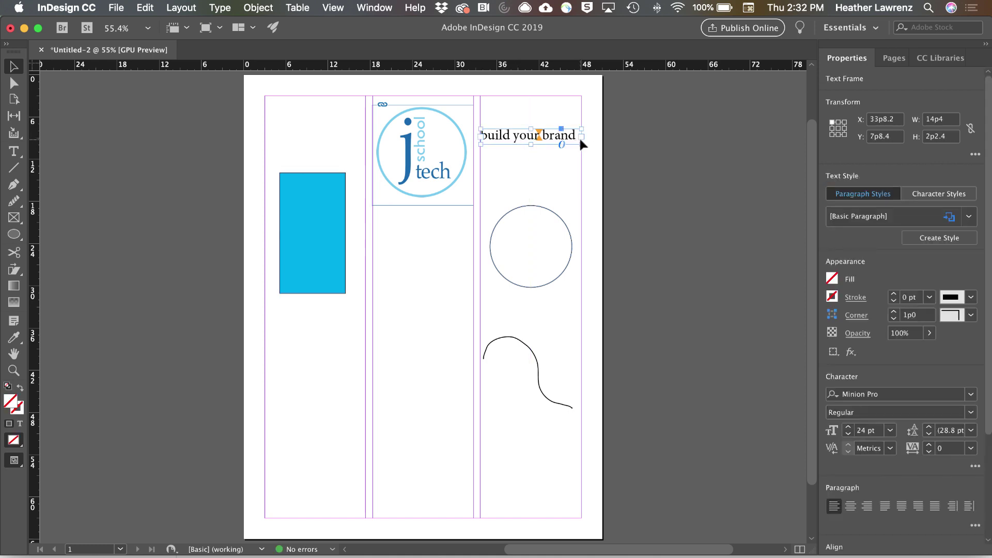
drag(580, 144, 582, 176)
click(442, 176)
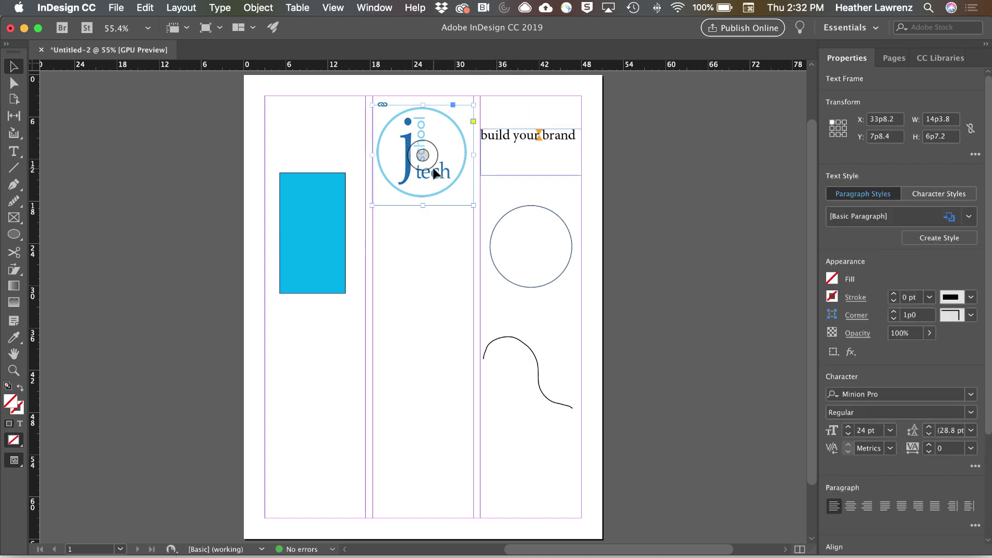
drag(473, 205, 448, 186)
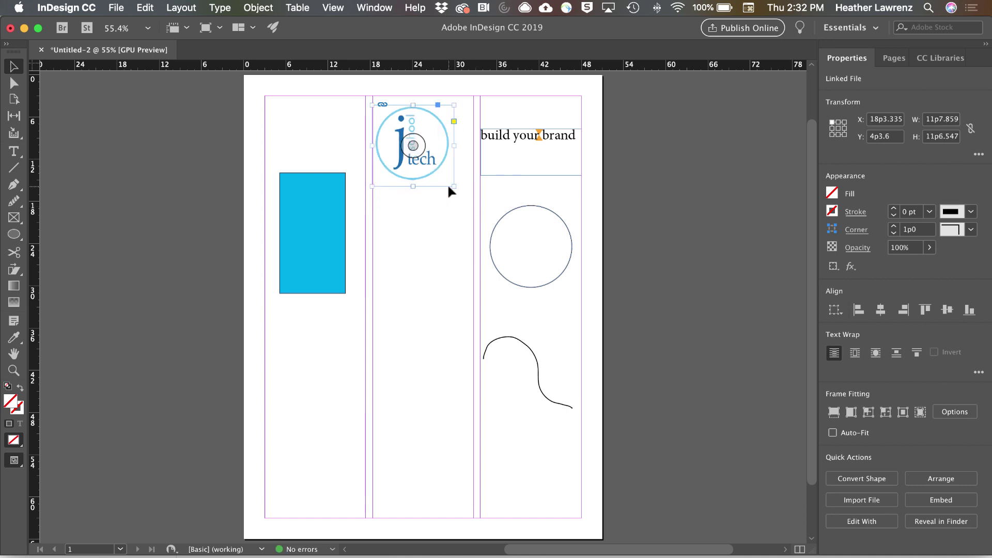
Drag the blue rectangle's bottom-right corner and right edge outward into a slanted quadrilateral
click(15, 83)
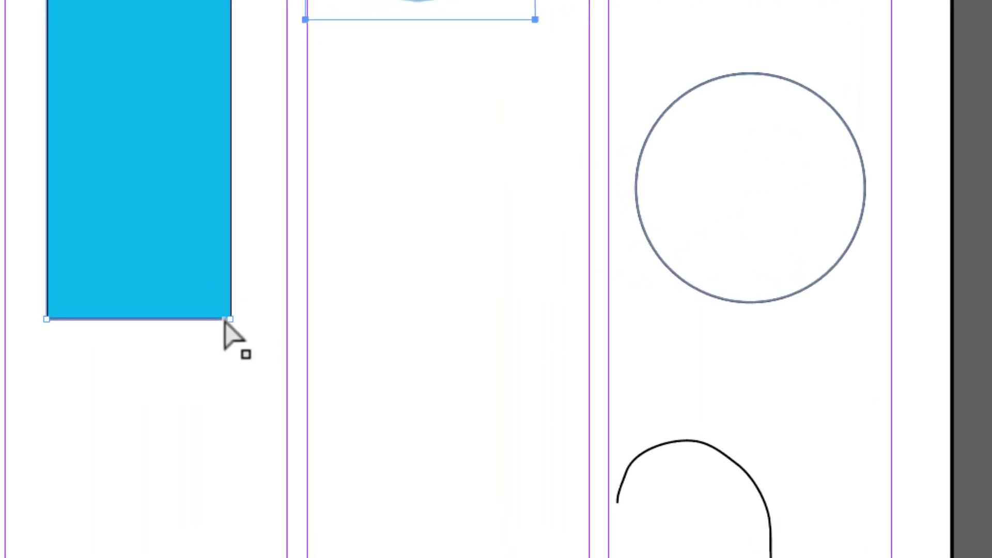
click(226, 321)
drag(230, 320, 254, 370)
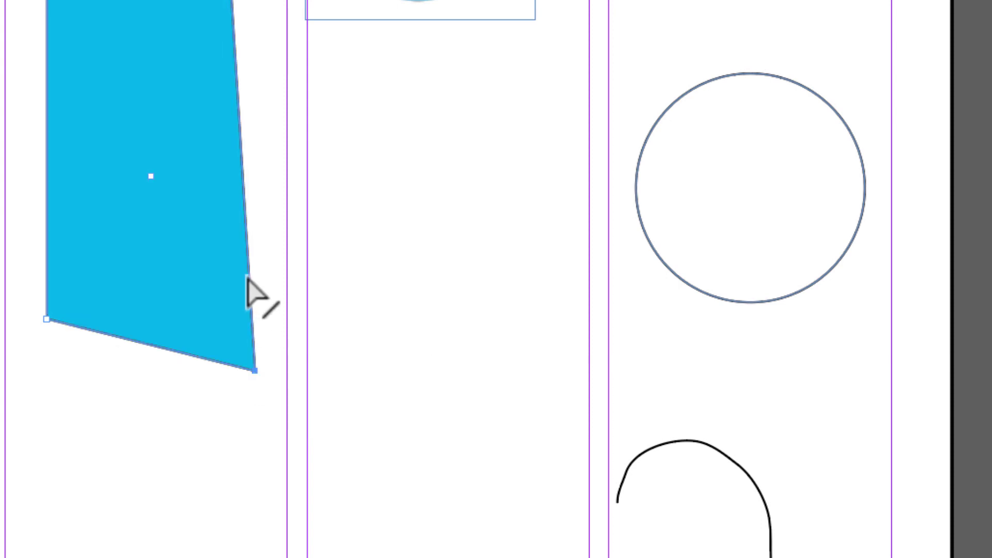
drag(248, 282, 287, 274)
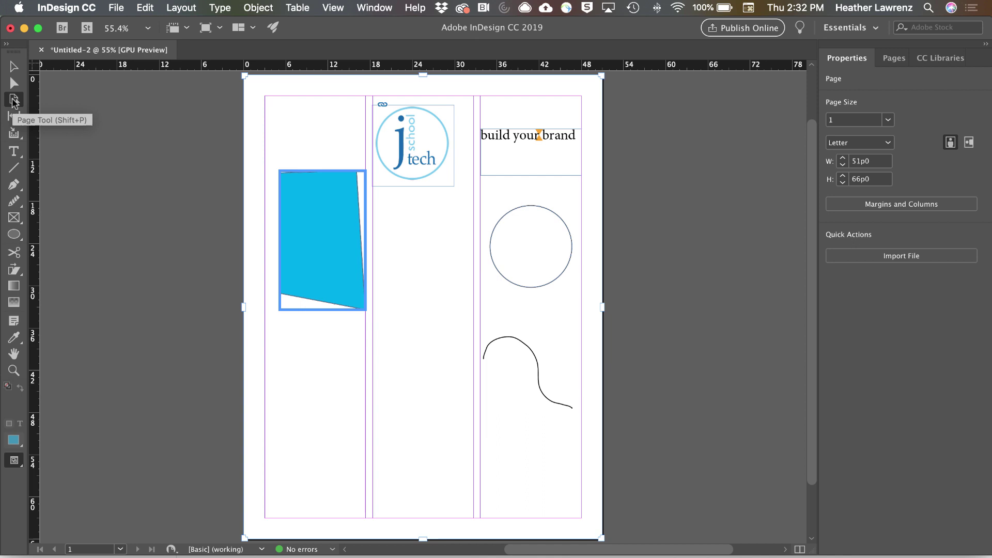
Deselect everything and show the Pages panel listing the A-Master and page 1
click(14, 66)
click(137, 163)
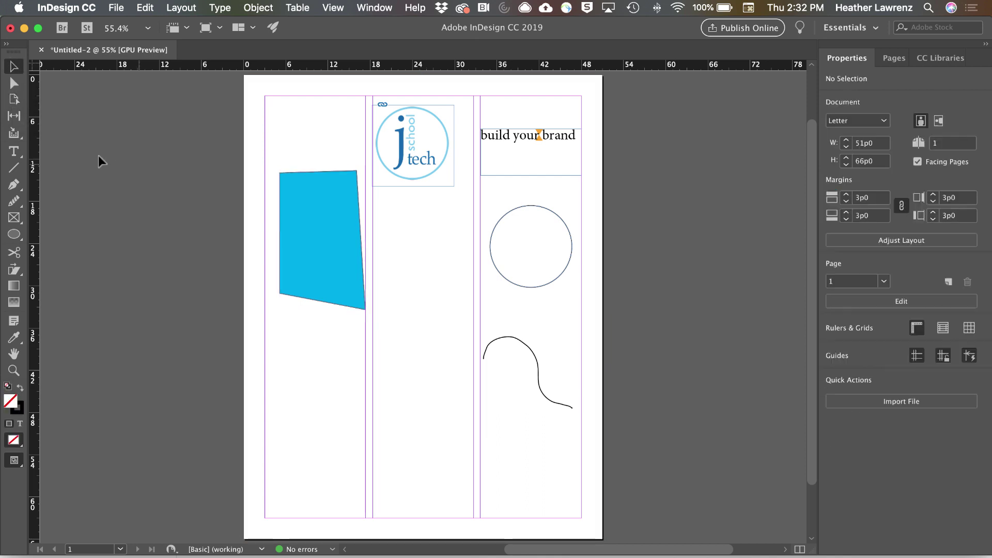
click(14, 99)
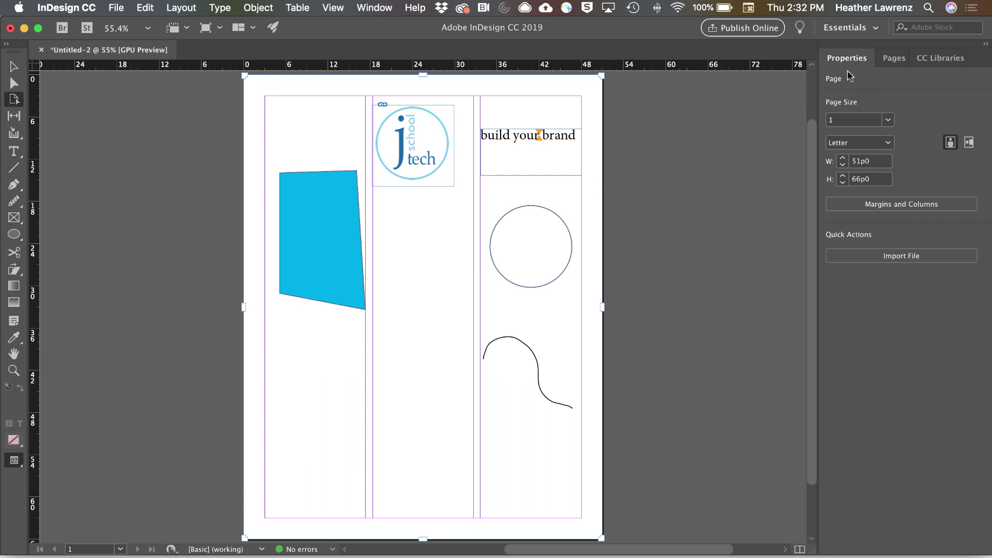
click(892, 59)
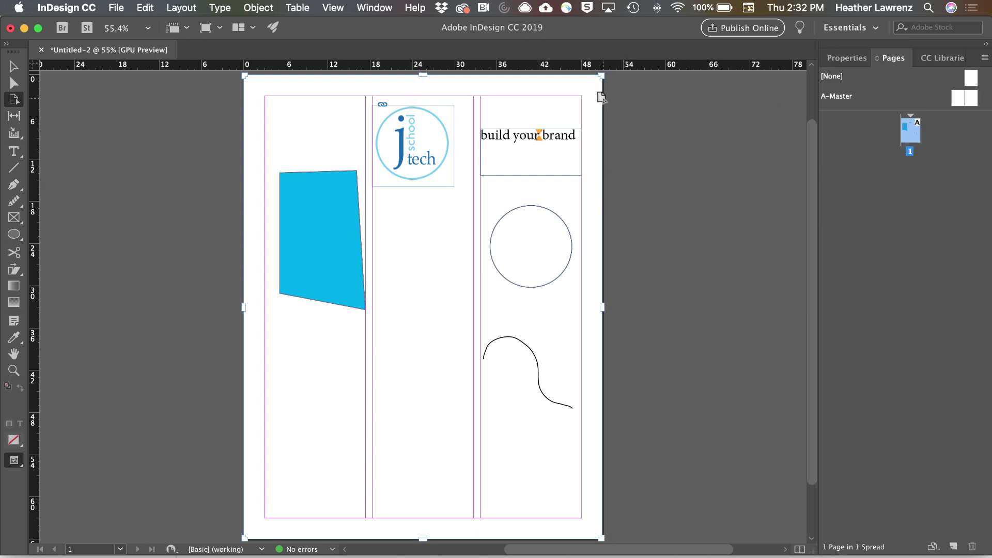
click(16, 116)
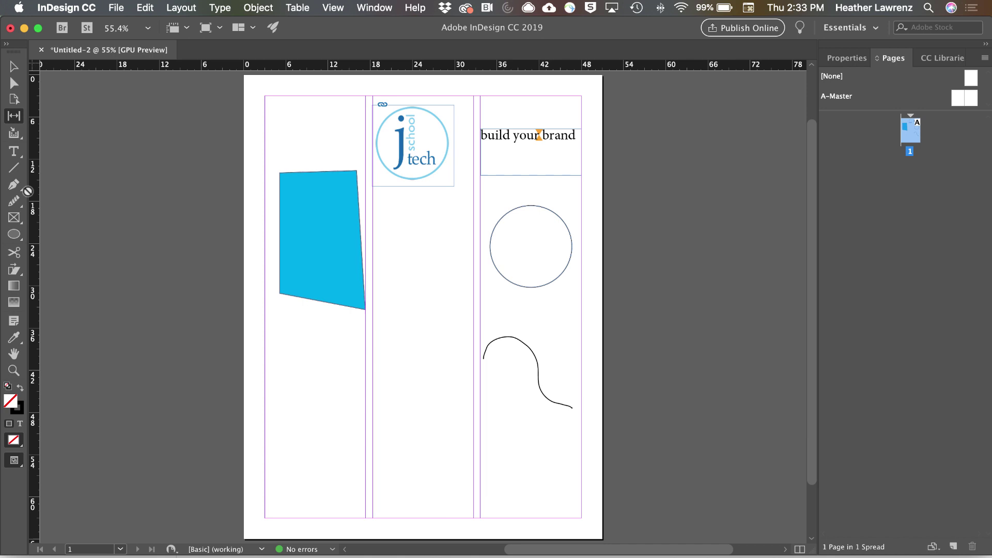
Move the slanted blue shape to the top of the first column, level with the logo, and inspect their gap
key(v)
drag(333, 204, 325, 125)
drag(267, 87, 414, 223)
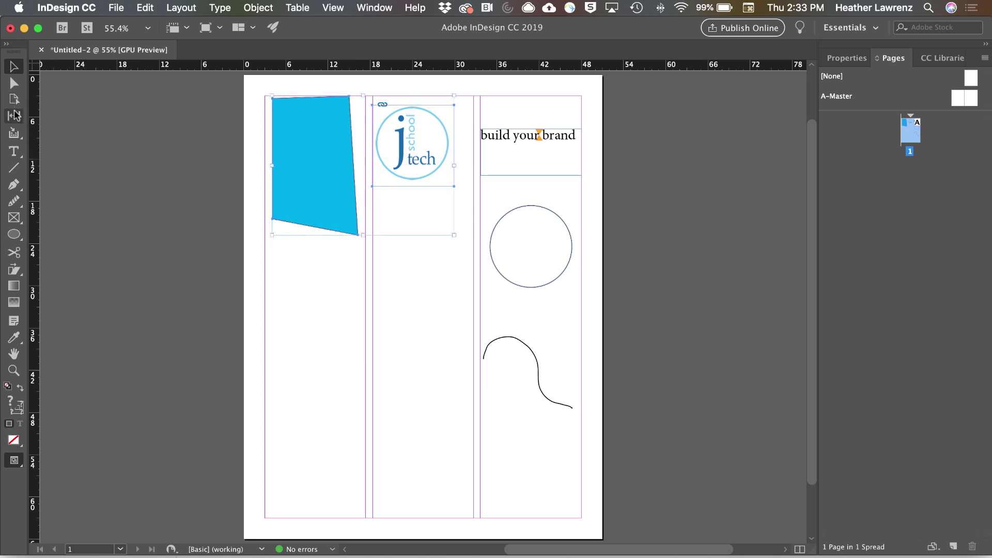
key(u)
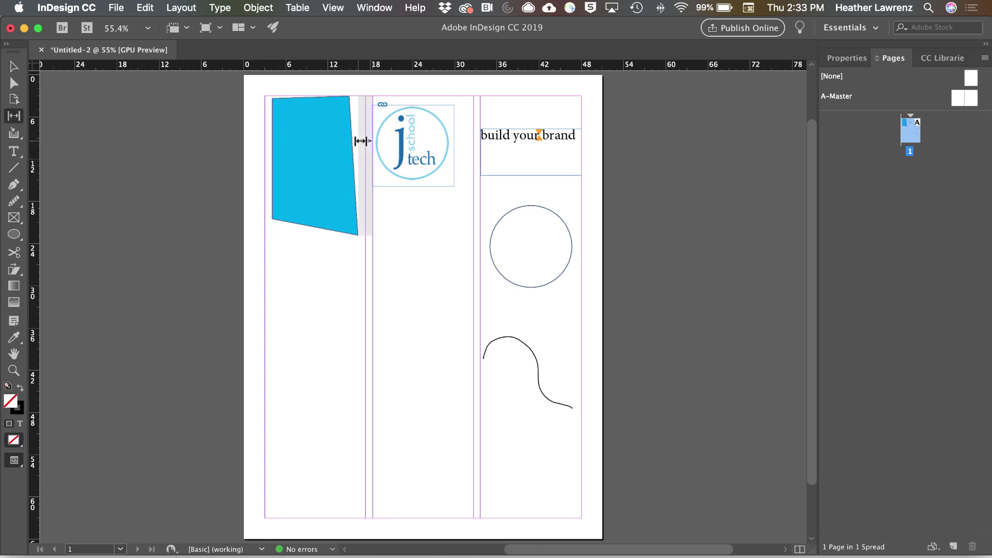
mouse_move(361, 142)
mouse_down()
mouse_move(412, 149)
mouse_move(335, 155)
mouse_move(362, 158)
mouse_up()
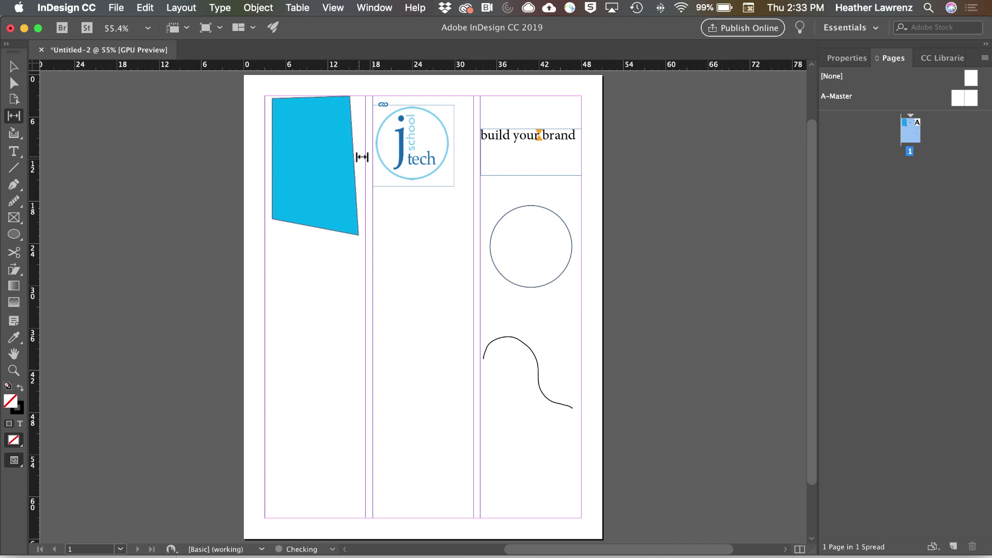
Collect the blue shape and the jtech logo with the Content Collector
click(12, 136)
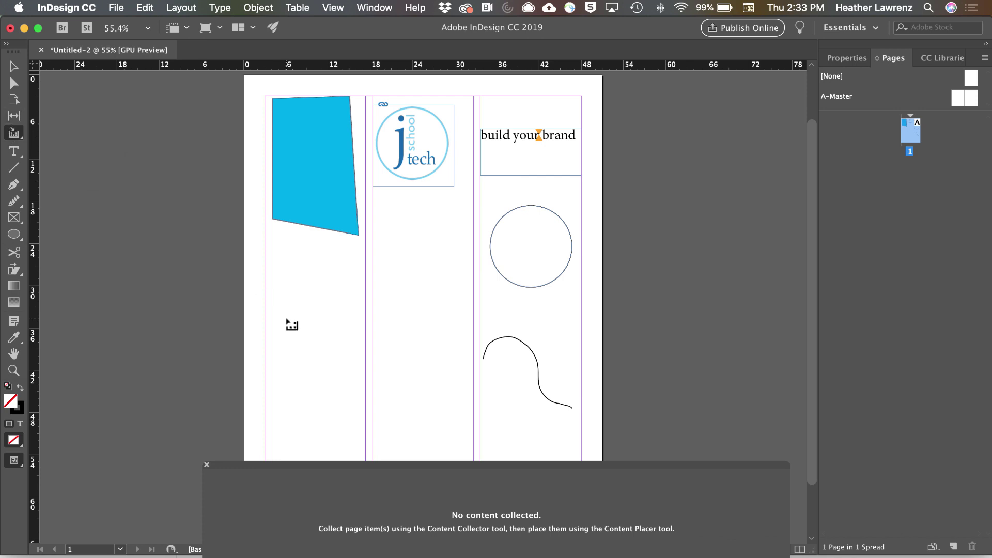
drag(259, 465, 177, 348)
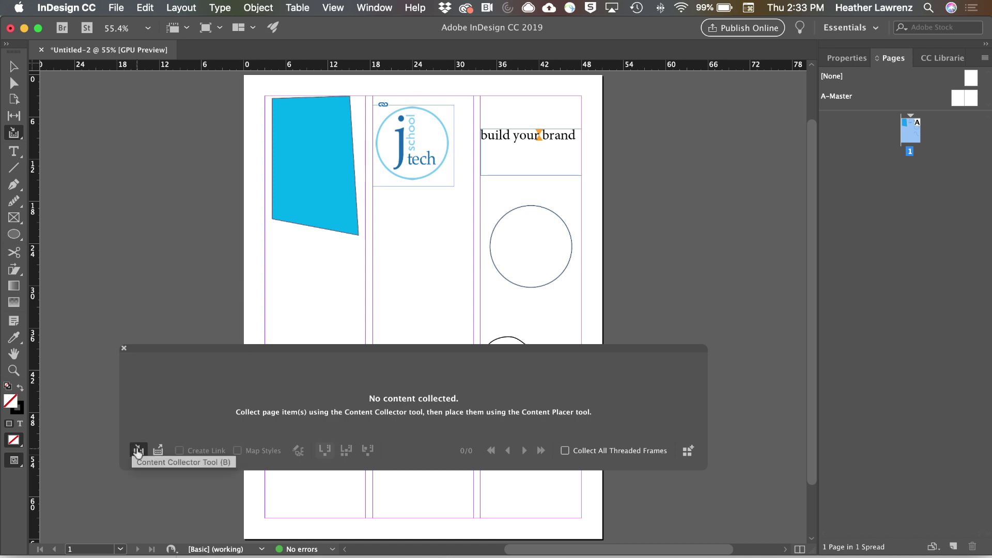
click(328, 166)
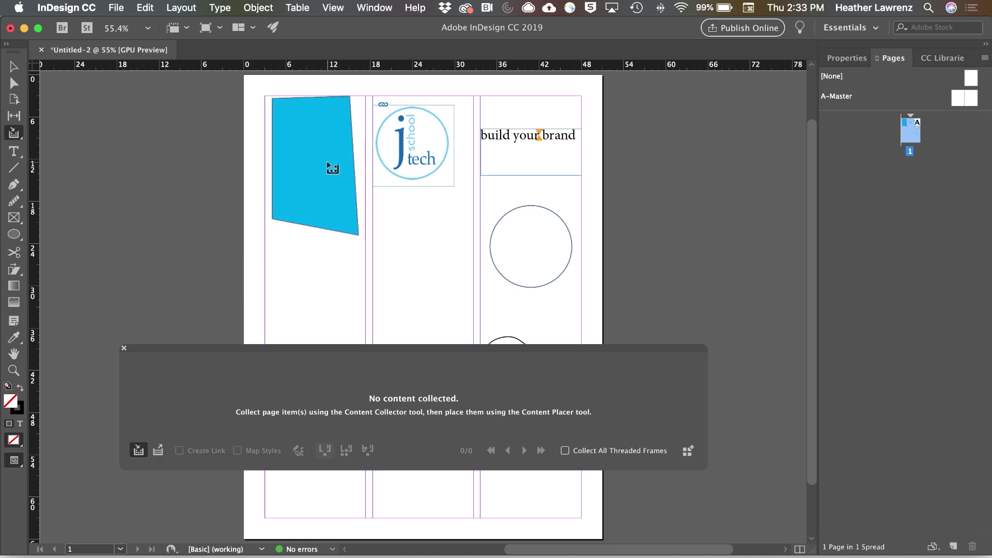
click(419, 141)
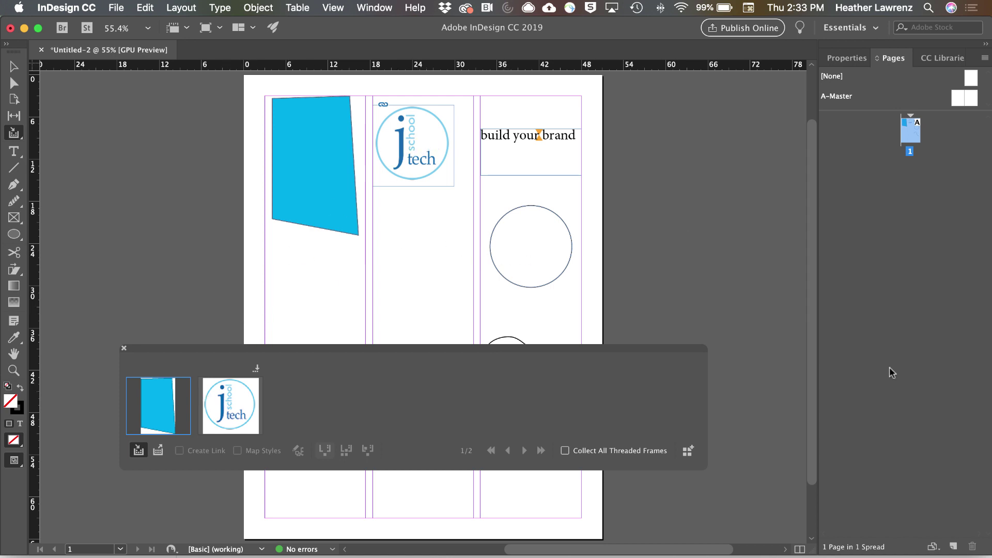
Add a second page and place the collected blue shape and jtech logo on it
click(953, 546)
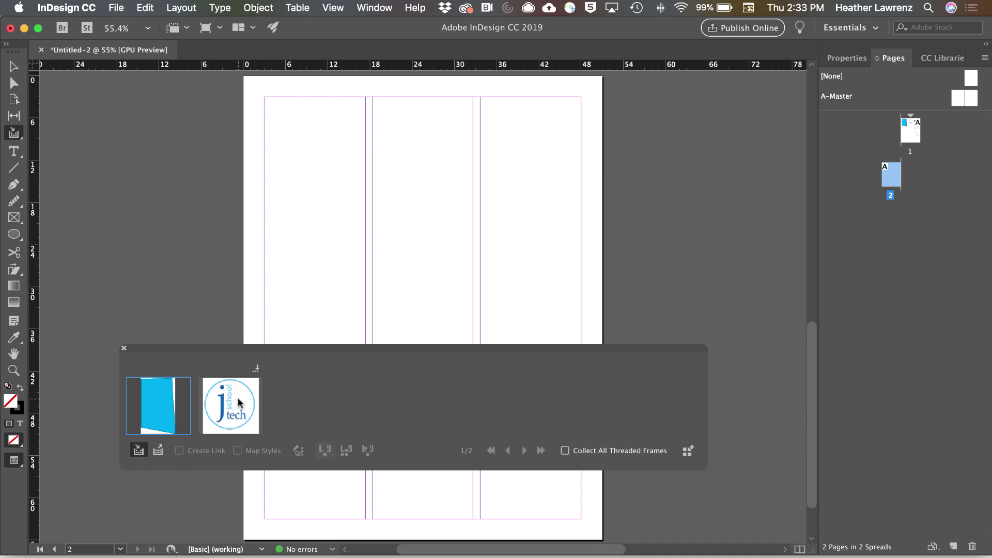
click(158, 451)
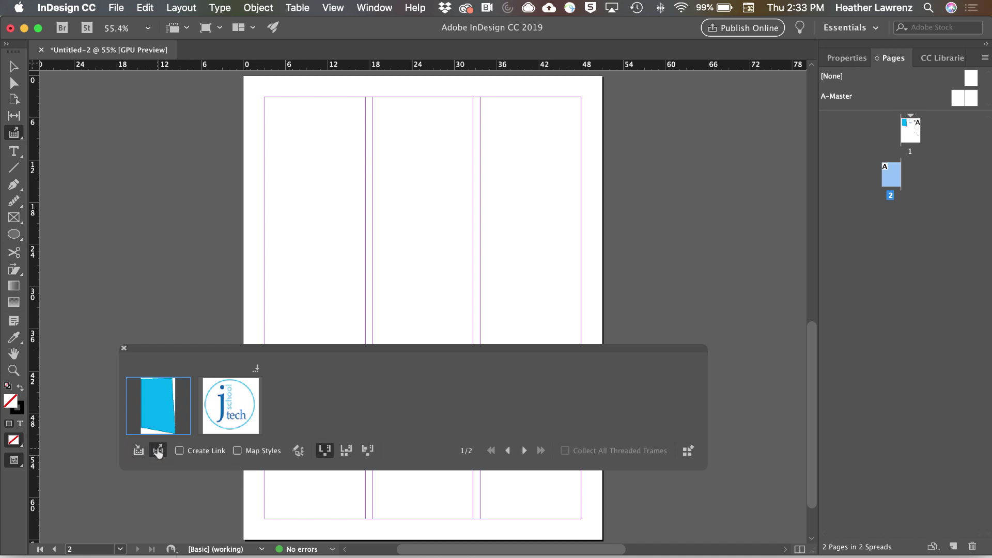
click(272, 203)
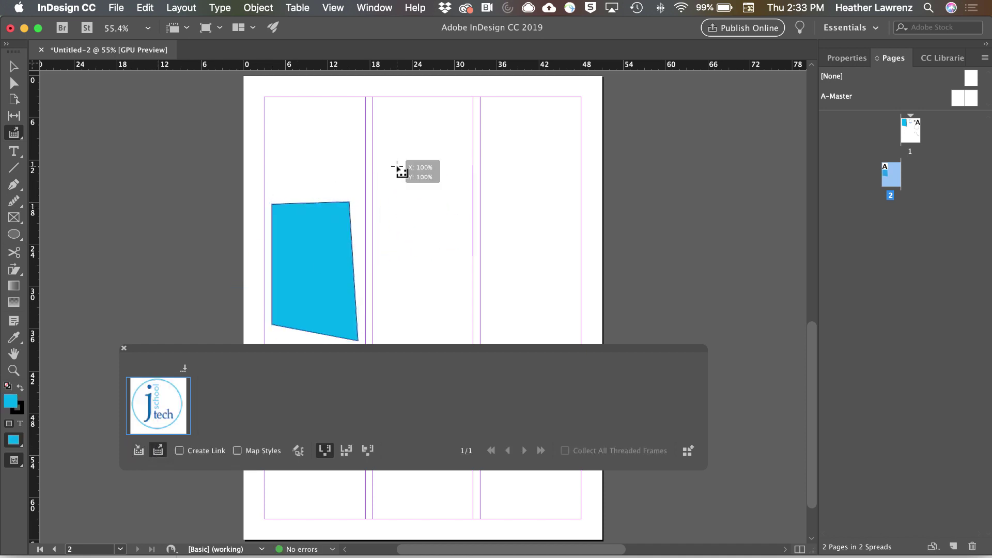
click(397, 166)
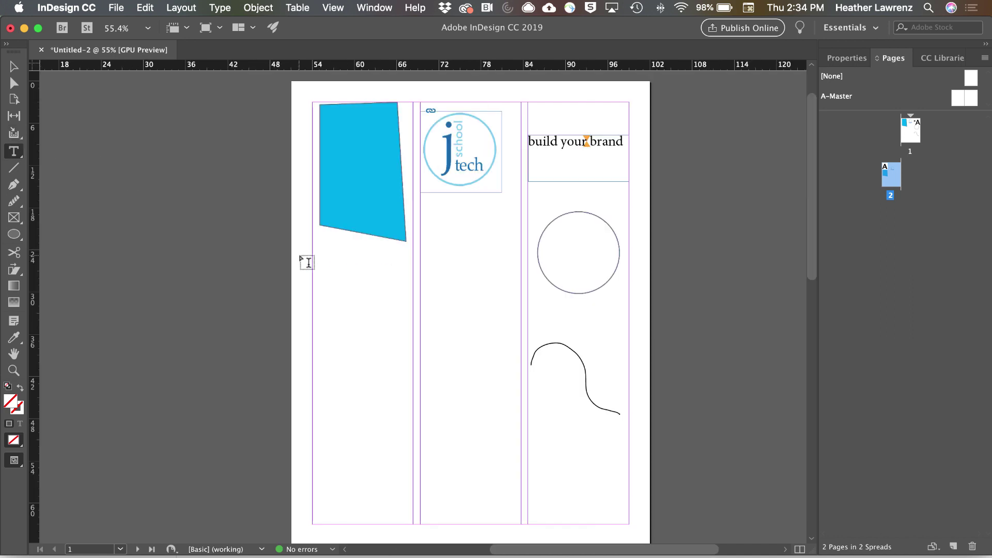
Create the 'find your skills' text frame, then set the 'build your brand' heading to 24 pt Minion Pro
drag(319, 258, 416, 318)
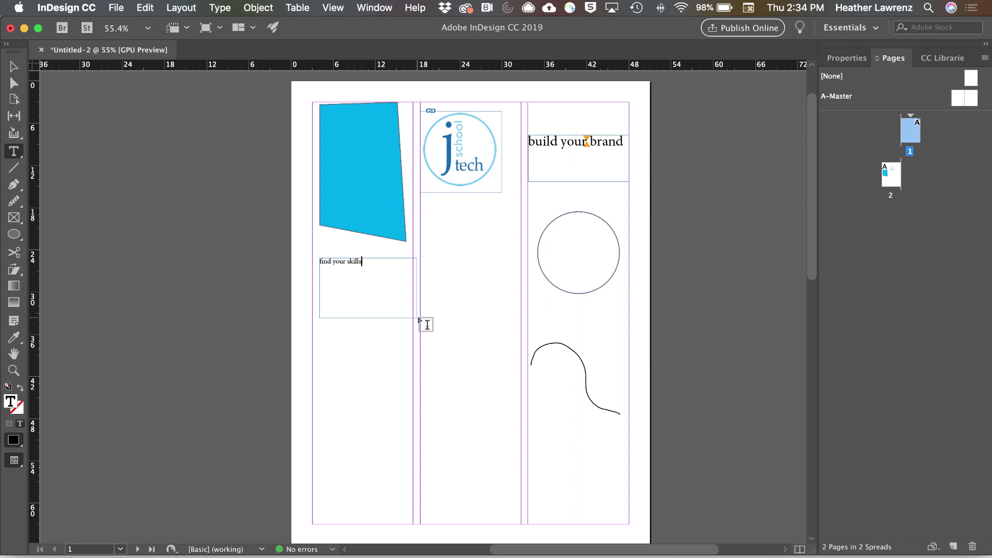
click(559, 163)
triple_click(597, 142)
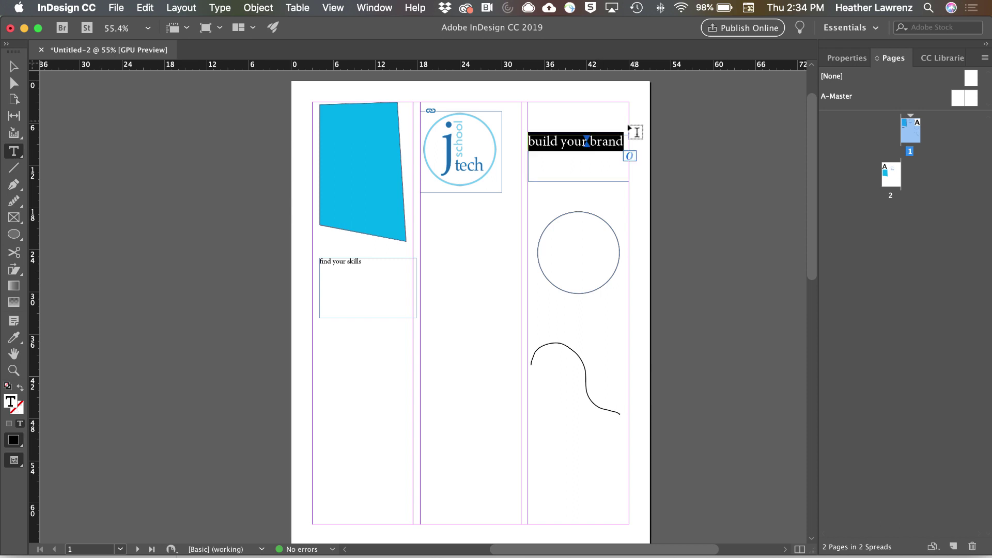
click(832, 59)
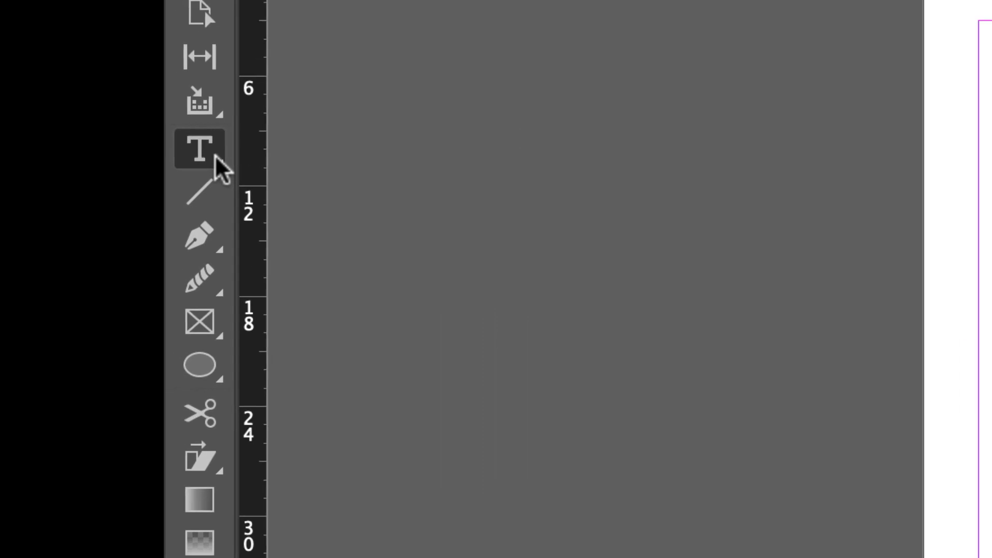
Set the word 'here' along the circle's edge with Type on a Path, then start type on the wavy curve
click(21, 155)
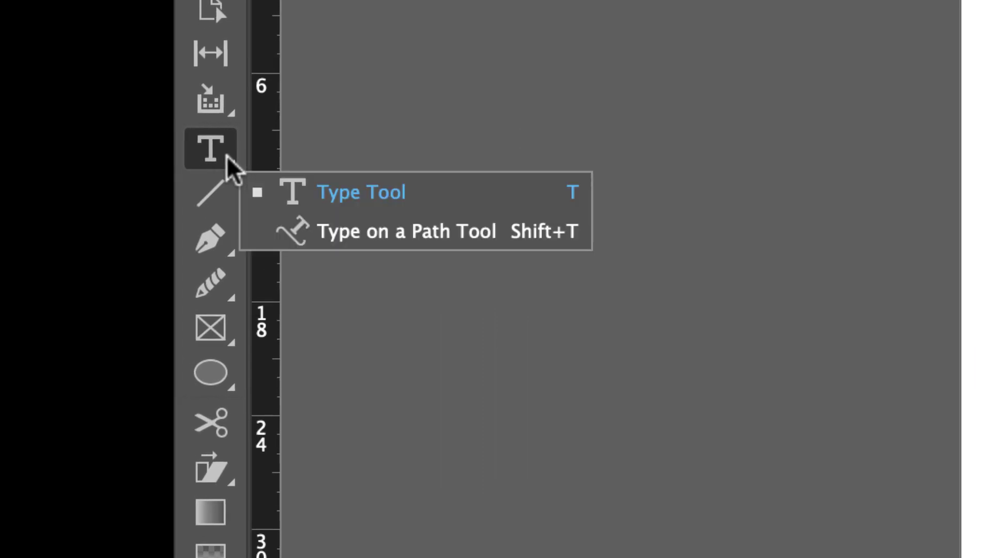
click(304, 236)
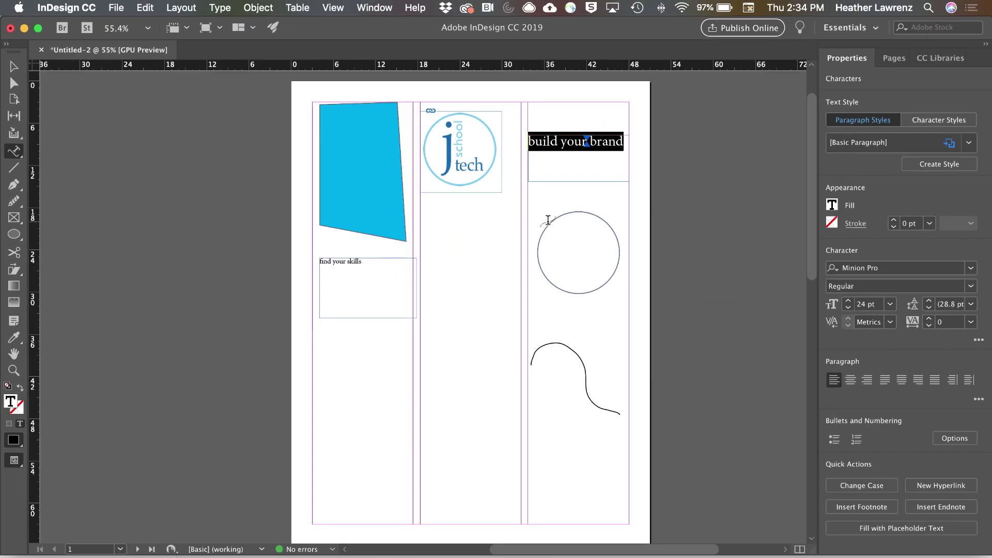
click(547, 219)
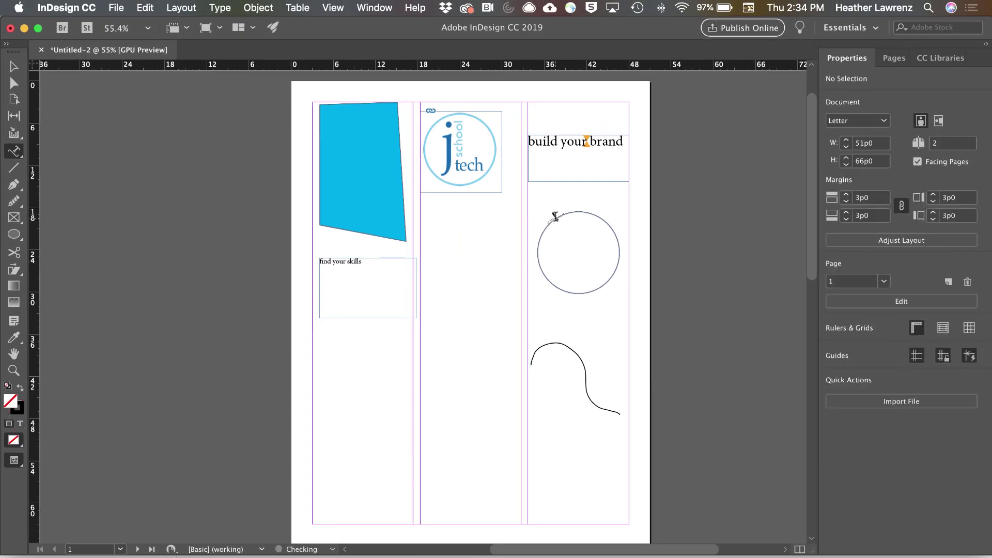
click(555, 218)
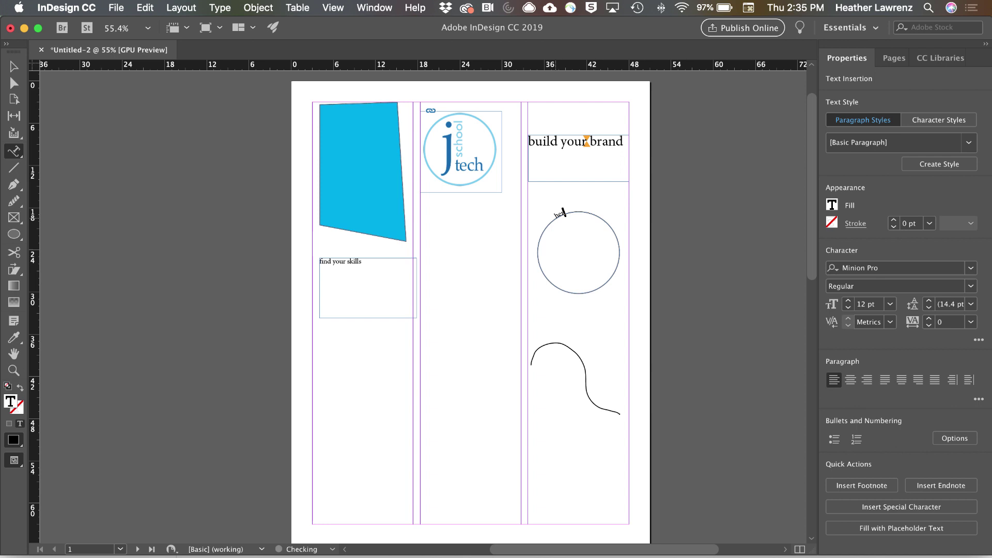
text(here)
click(551, 340)
Draw a vertical line down the gutter between columns one and two with a 4 pt Japanese Dots stroke
key(Escape)
click(17, 168)
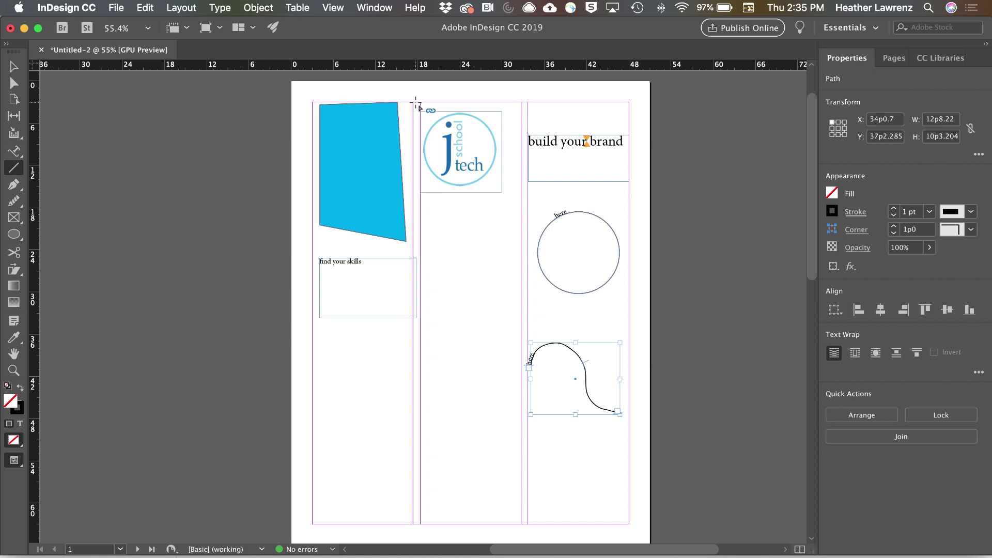
drag(415, 104, 414, 387)
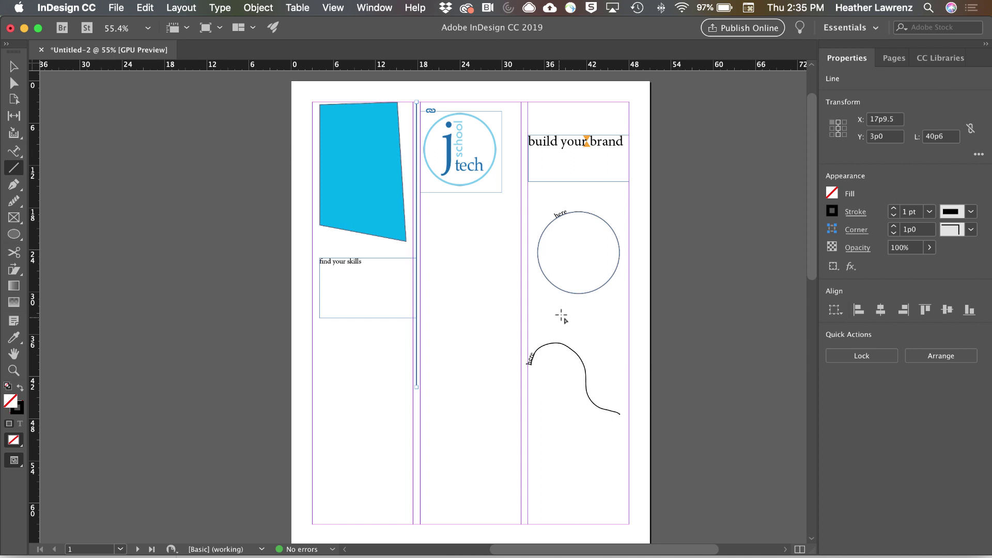
click(855, 213)
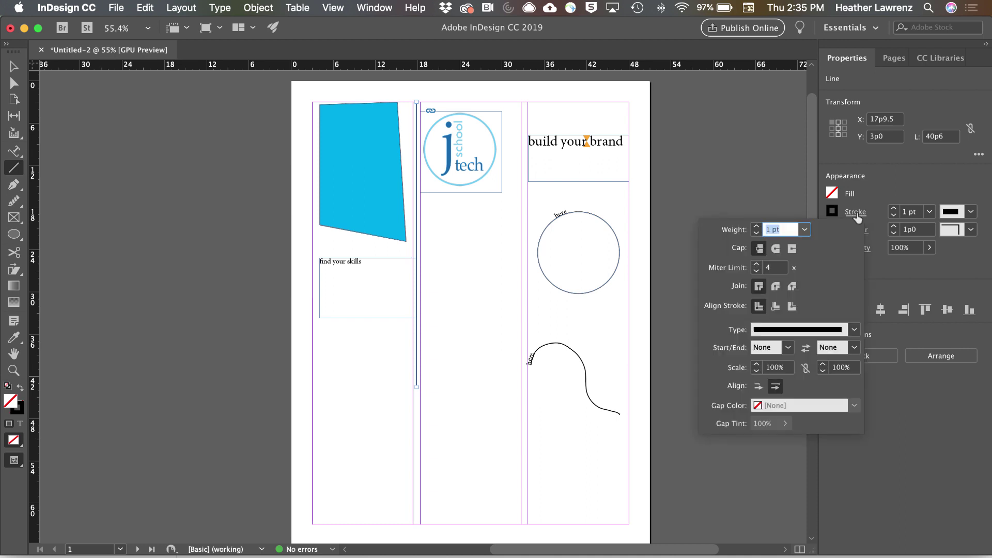
click(854, 329)
click(827, 171)
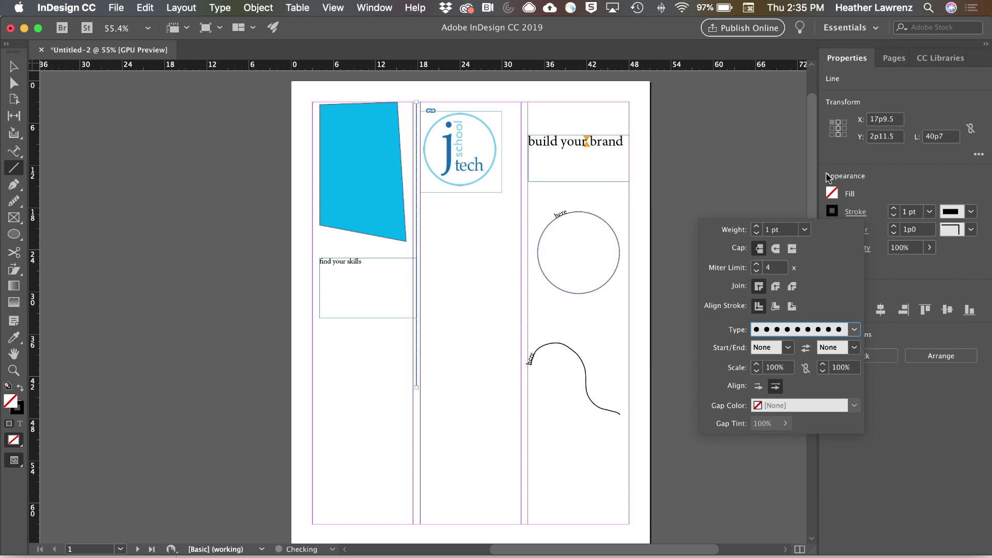
click(828, 177)
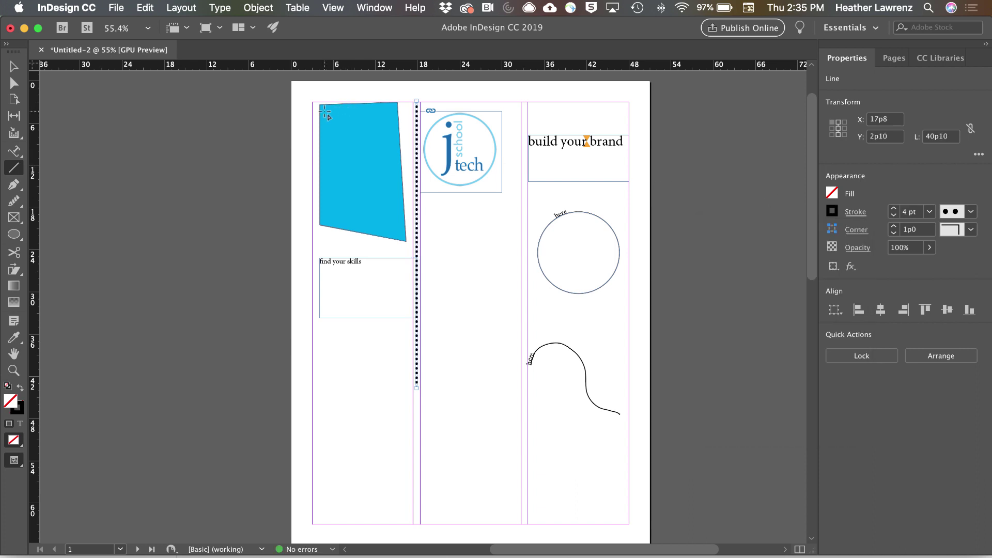
Draw an open four-point path with the Pen tool below the 'find your skills' frame
click(14, 185)
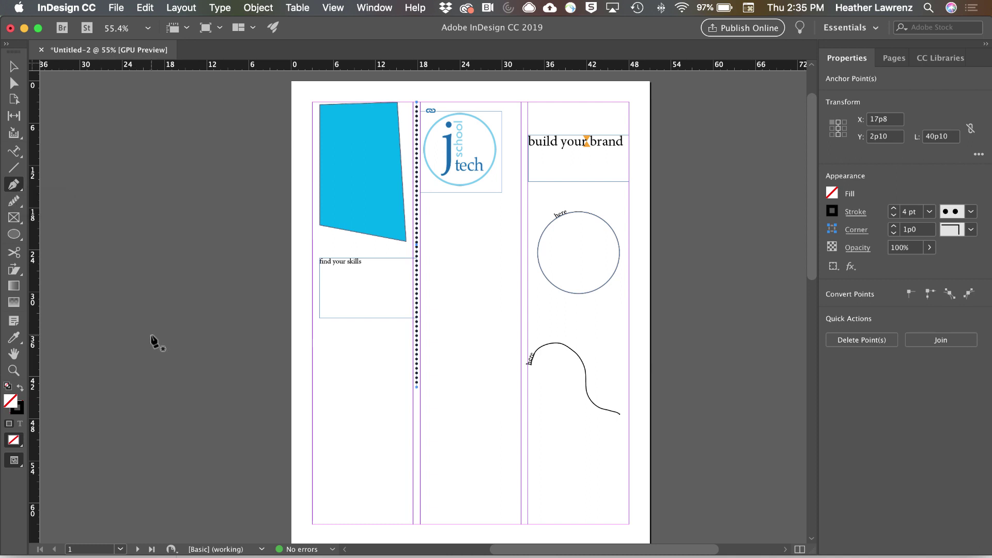
click(318, 414)
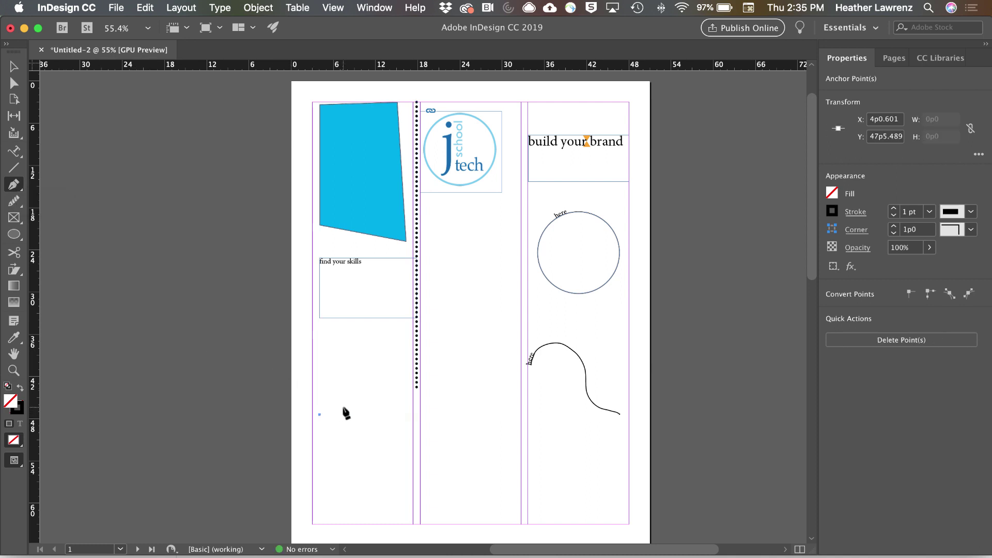
drag(351, 408, 366, 413)
click(406, 415)
click(407, 439)
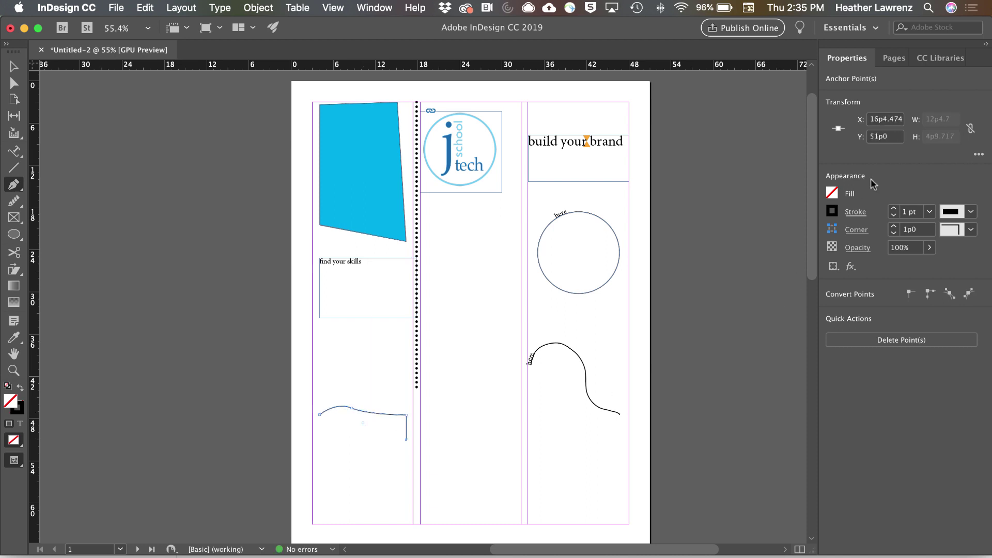
Fill the path with cyan, then remove the fill so it stays unfilled
click(832, 194)
click(726, 343)
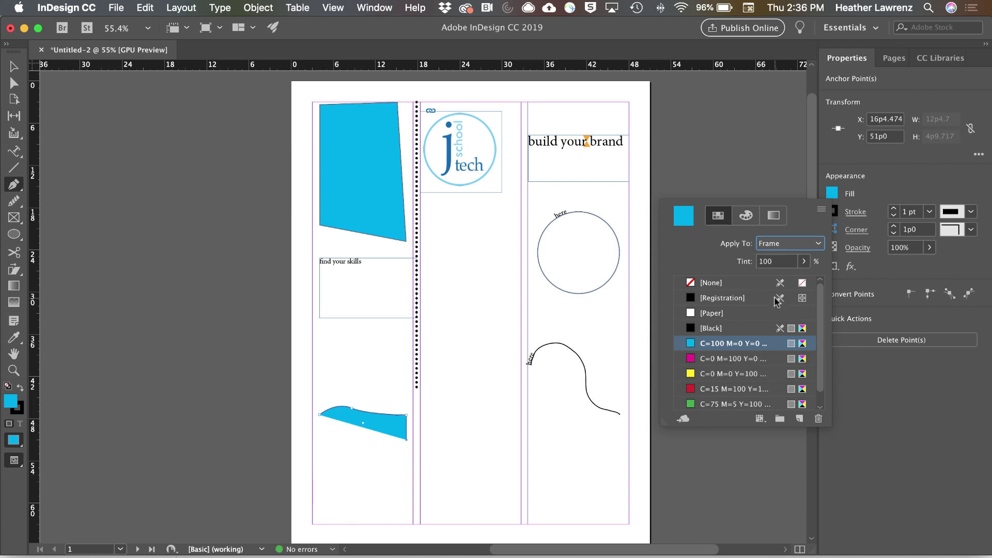
click(691, 282)
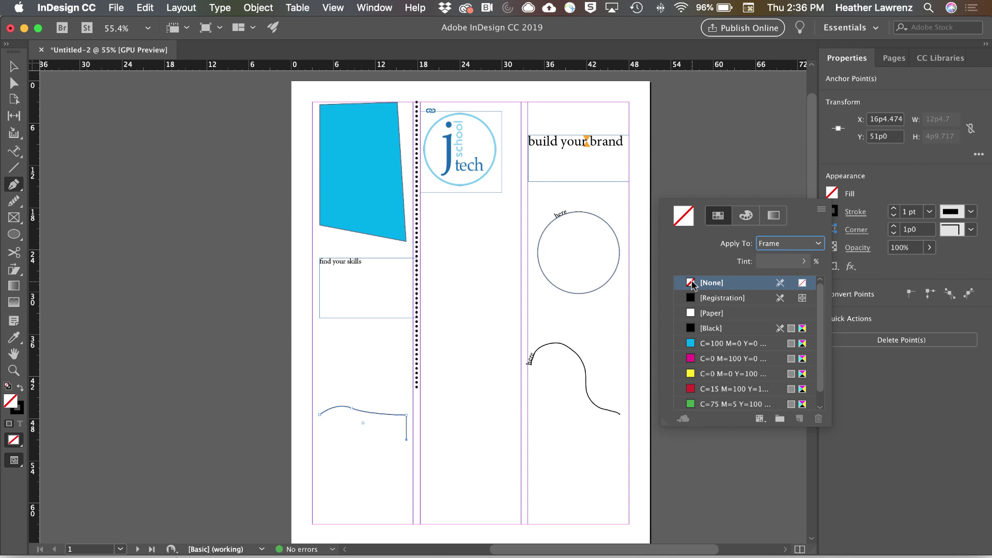
click(9, 187)
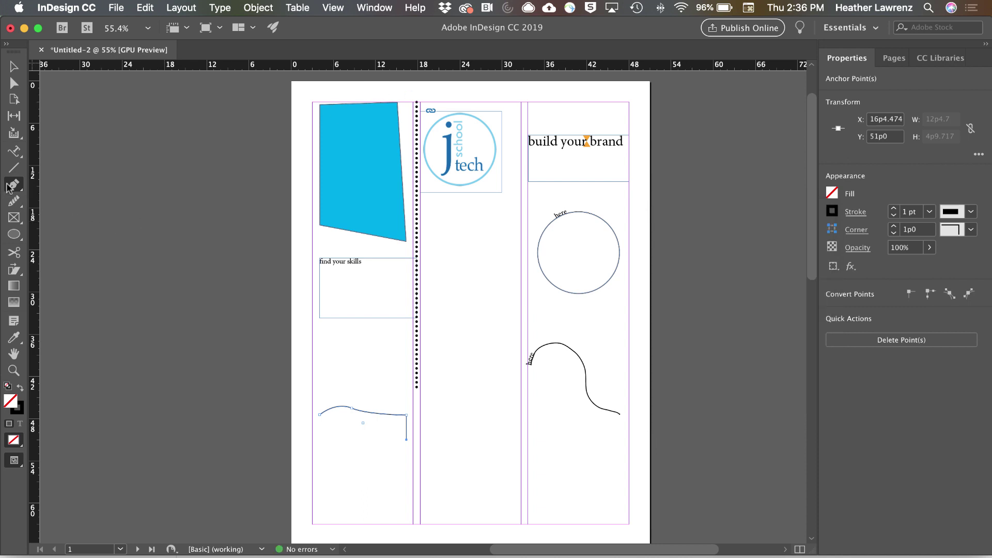
Convert the path's curved top anchor into a sharp corner point
click(17, 185)
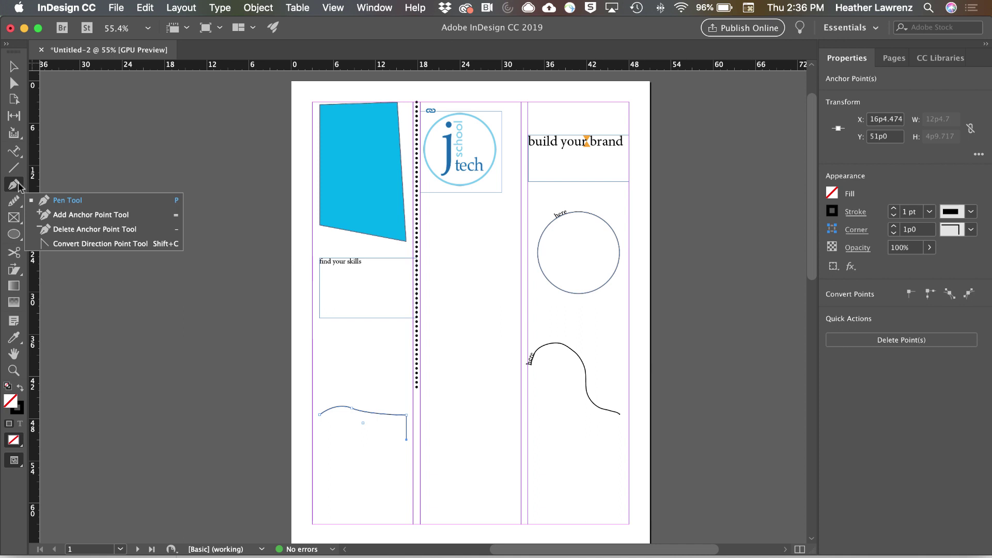
click(55, 244)
click(352, 408)
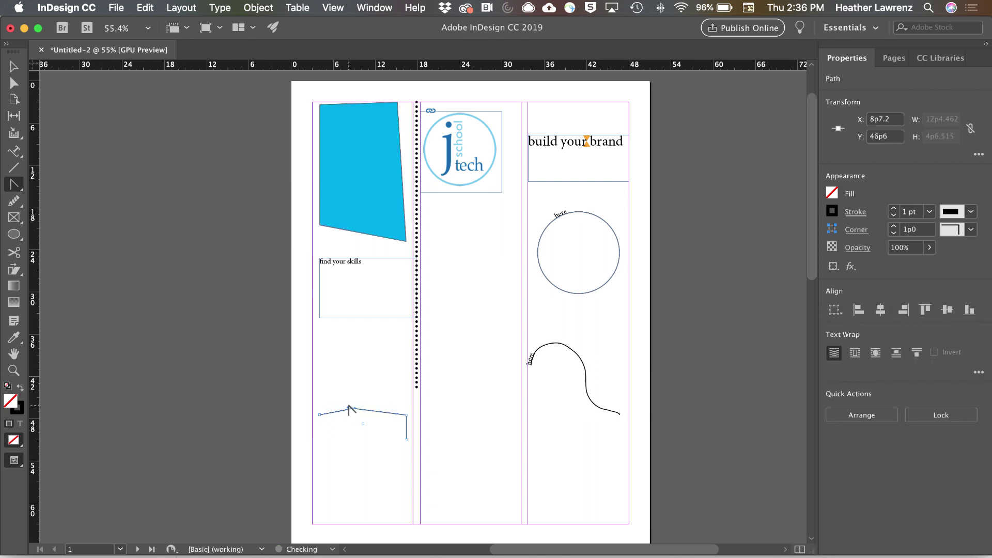
Make the lower-left shape solid black, then draw a freehand pencil curve across the lower columns
key(shift+x)
key(ctrl+shift+a)
key(n)
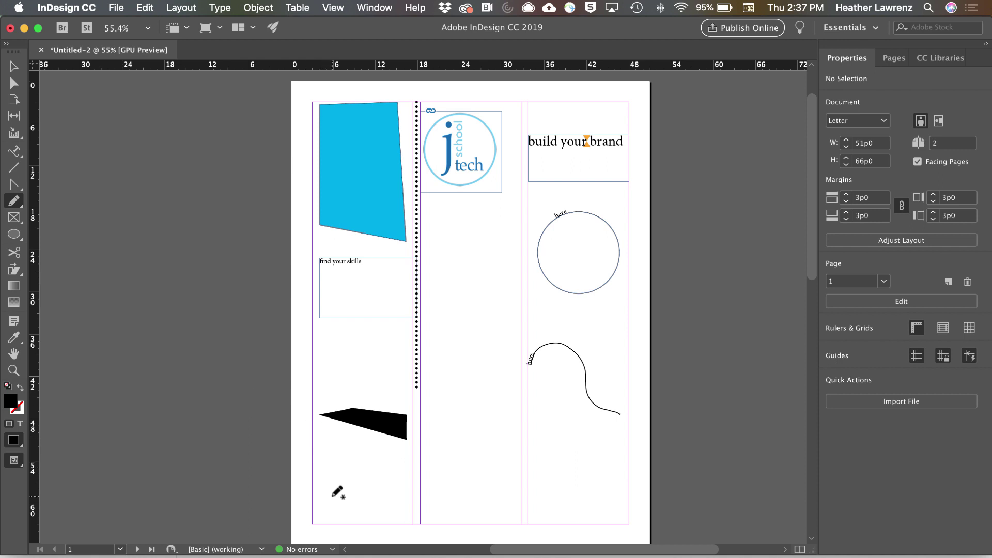
mouse_move(338, 507)
mouse_down()
mouse_move(344, 483)
mouse_move(364, 475)
mouse_move(436, 467)
mouse_move(484, 420)
mouse_move(487, 379)
mouse_up()
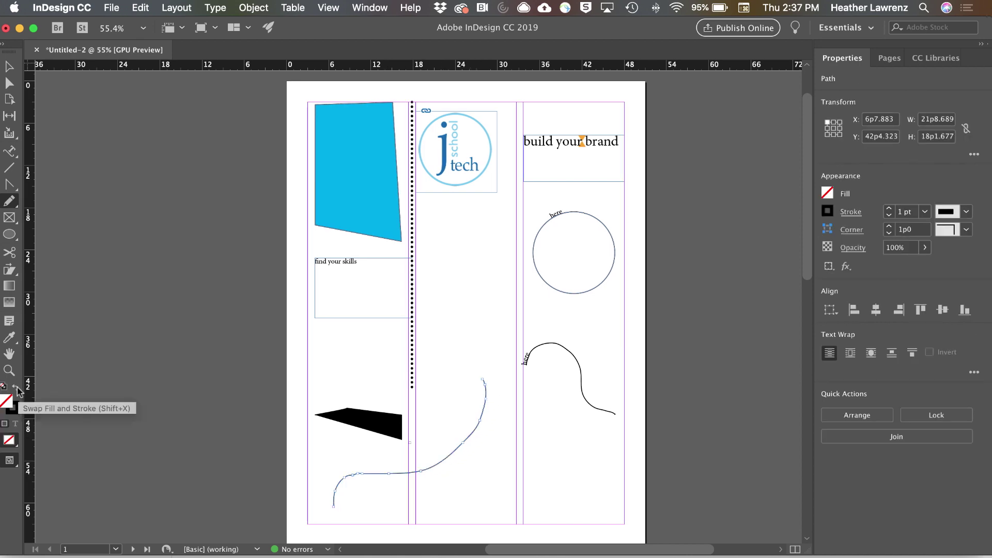
Smooth the freehand curve's bend and upper section, and reshape its lower end
click(9, 200)
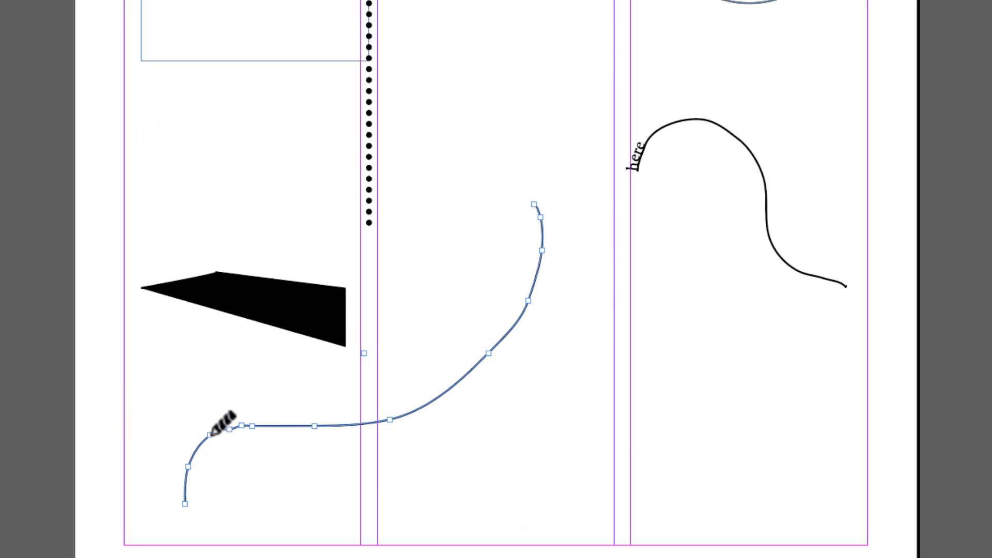
drag(209, 436, 318, 426)
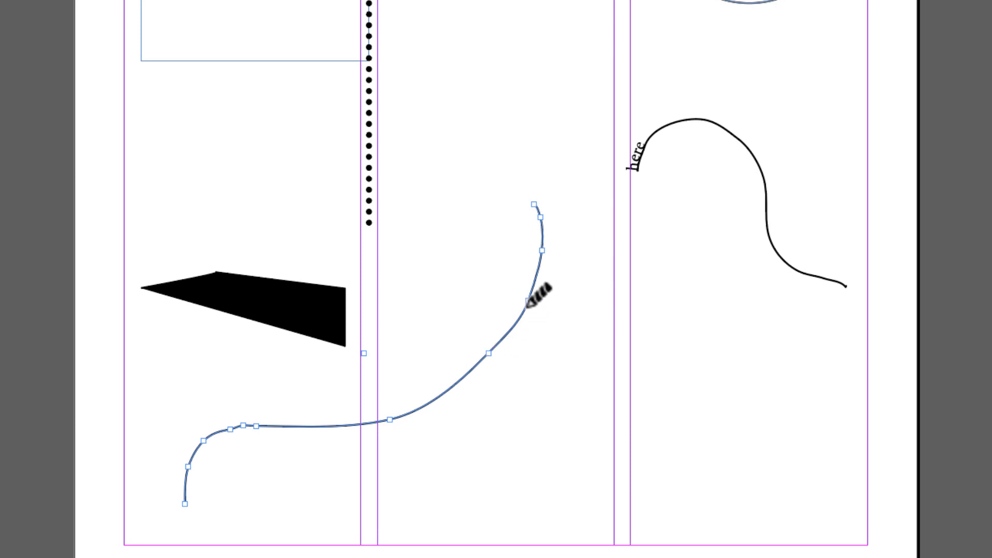
drag(527, 305, 534, 203)
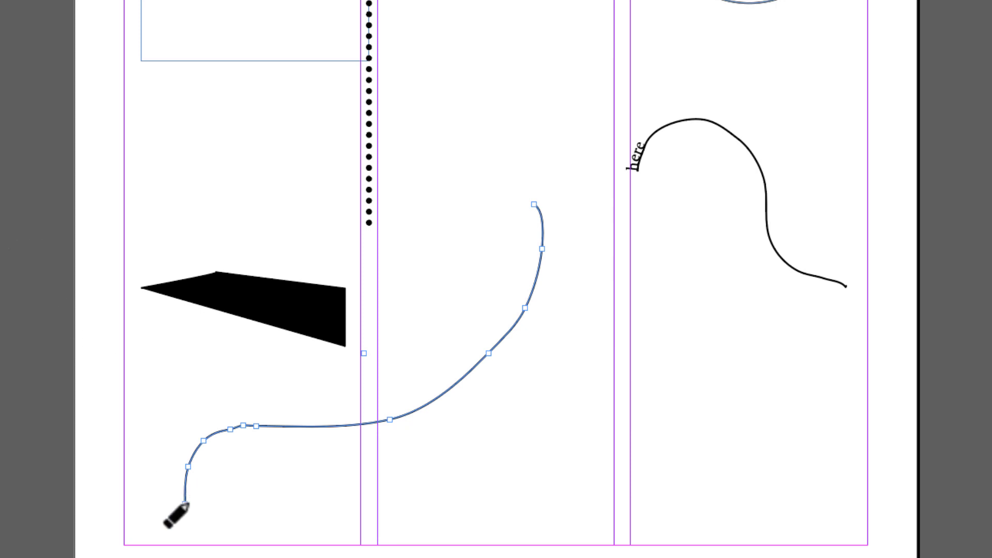
mouse_move(165, 526)
mouse_down()
mouse_move(166, 482)
mouse_move(195, 470)
mouse_move(200, 423)
mouse_move(244, 446)
mouse_up()
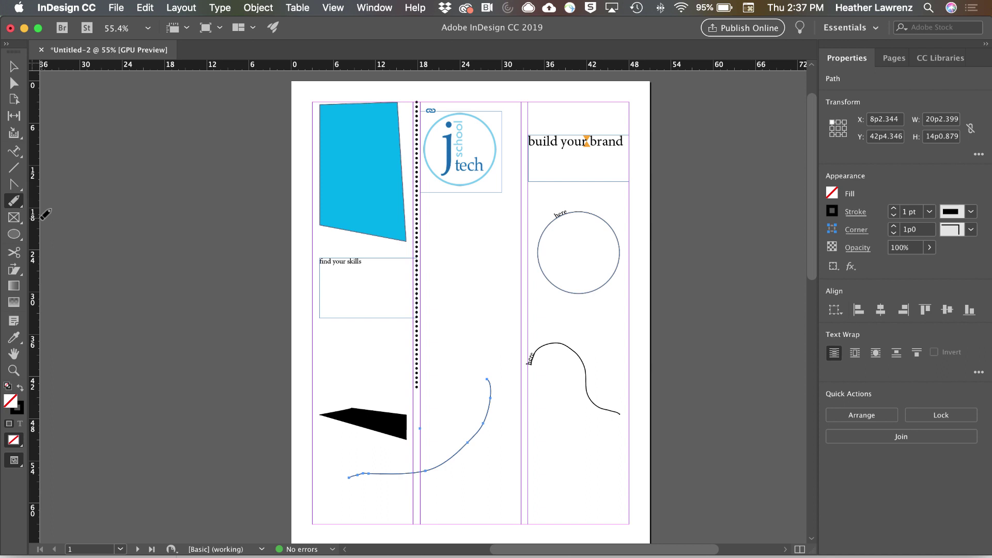
Draw an empty 12p3.872 by 12p10.8 placeholder frame in the middle column below the logo
click(14, 217)
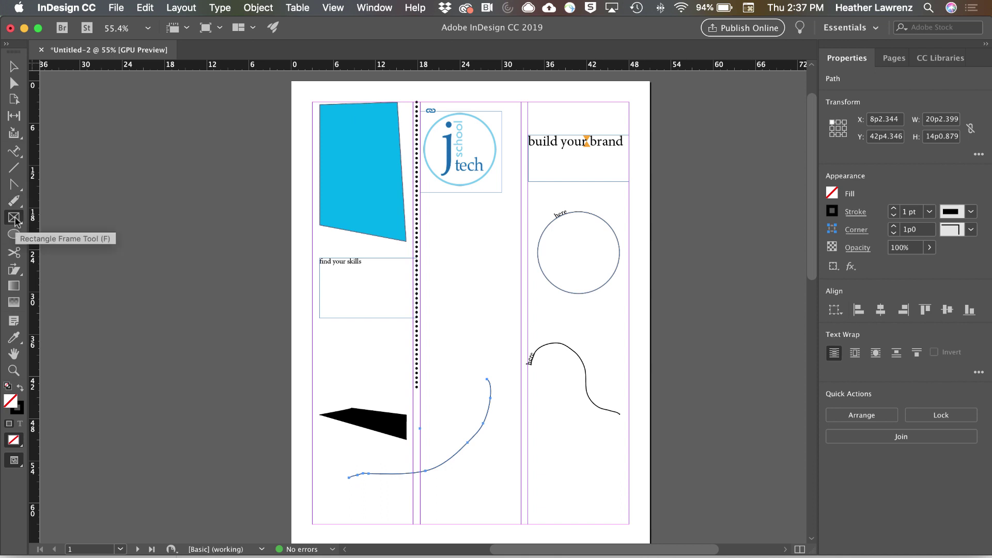
drag(431, 218, 517, 309)
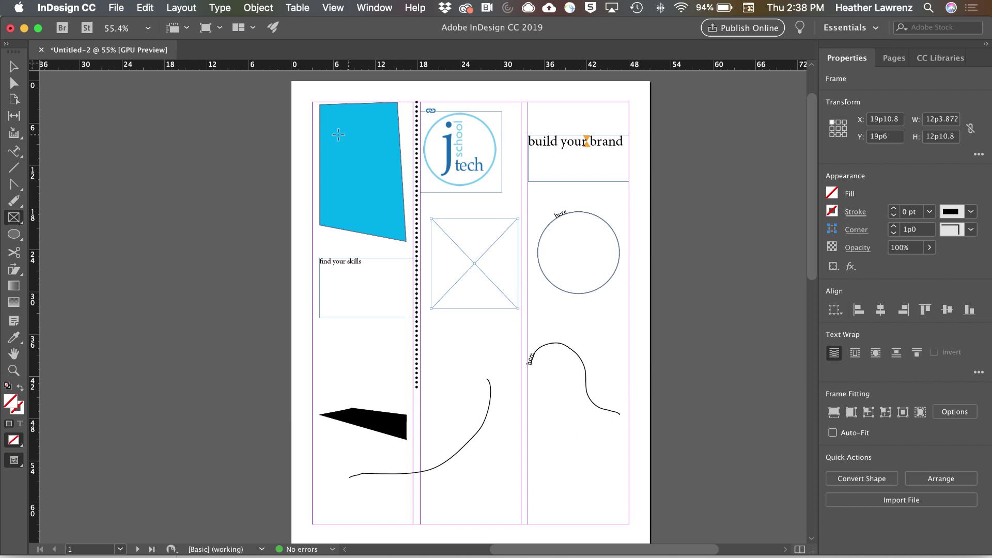
click(14, 66)
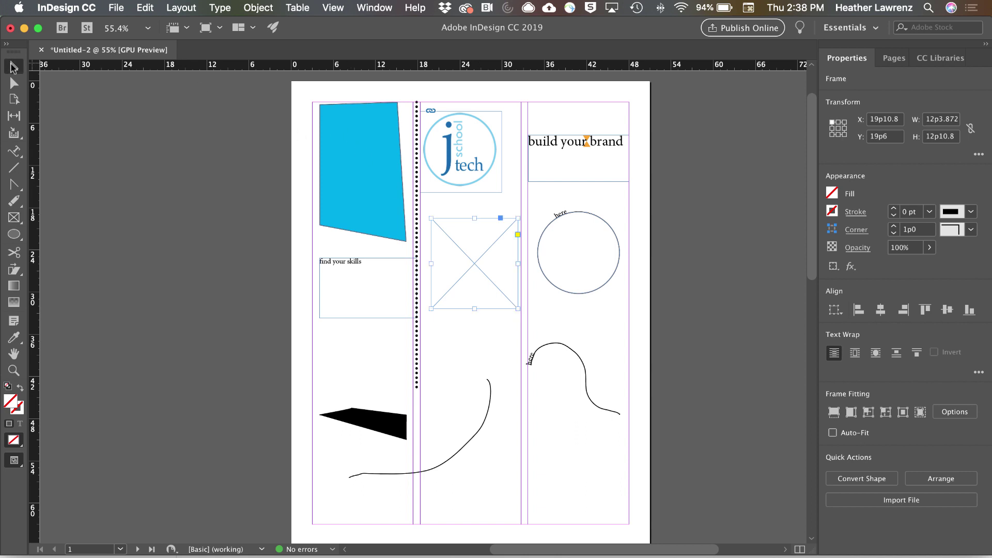
click(150, 224)
Check the page in Preview, then select the empty frame with guides and frame edges showing
key(w)
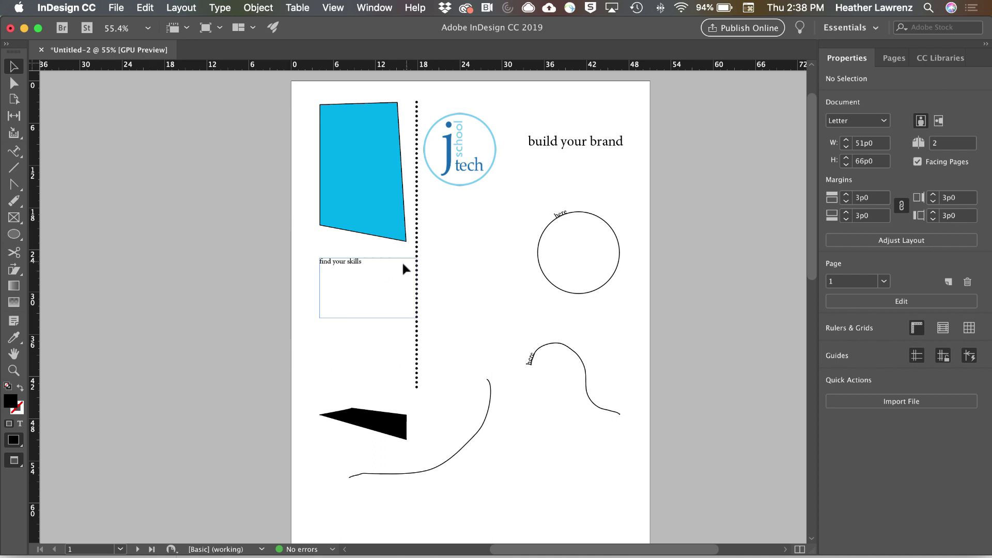
click(466, 280)
key(w)
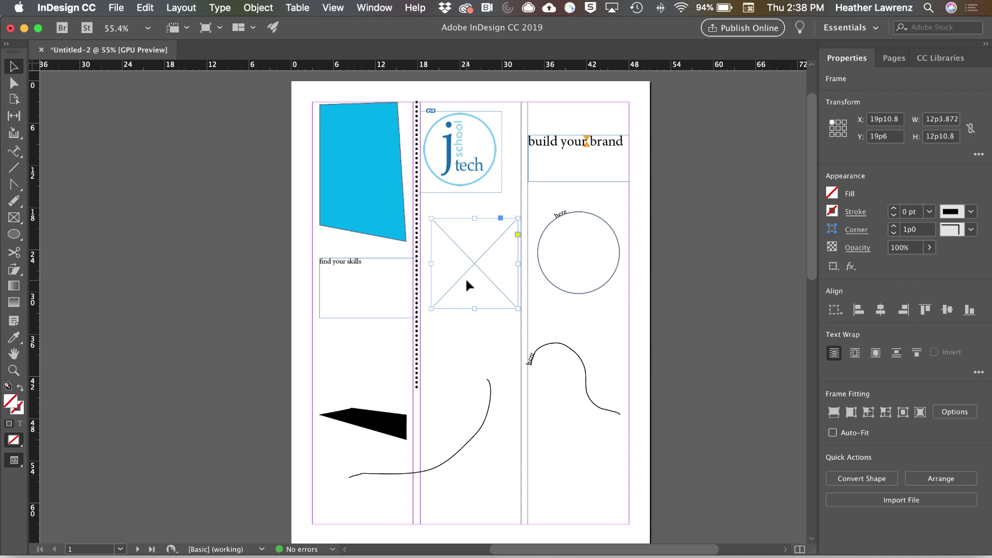
Give the frame a black stroke and draw a tall 11p2.4 by 23p0.115 rectangle mid-column
click(832, 211)
click(723, 282)
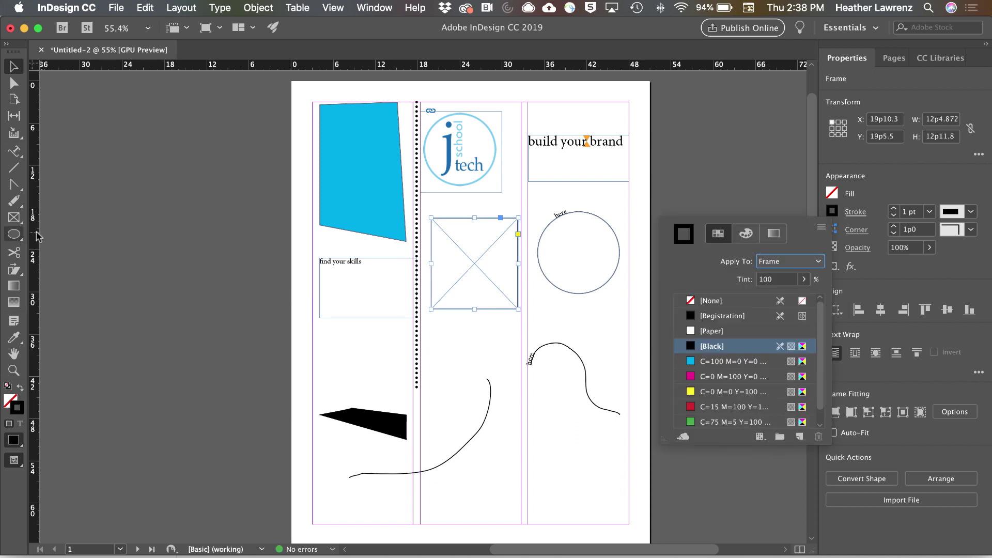
click(10, 236)
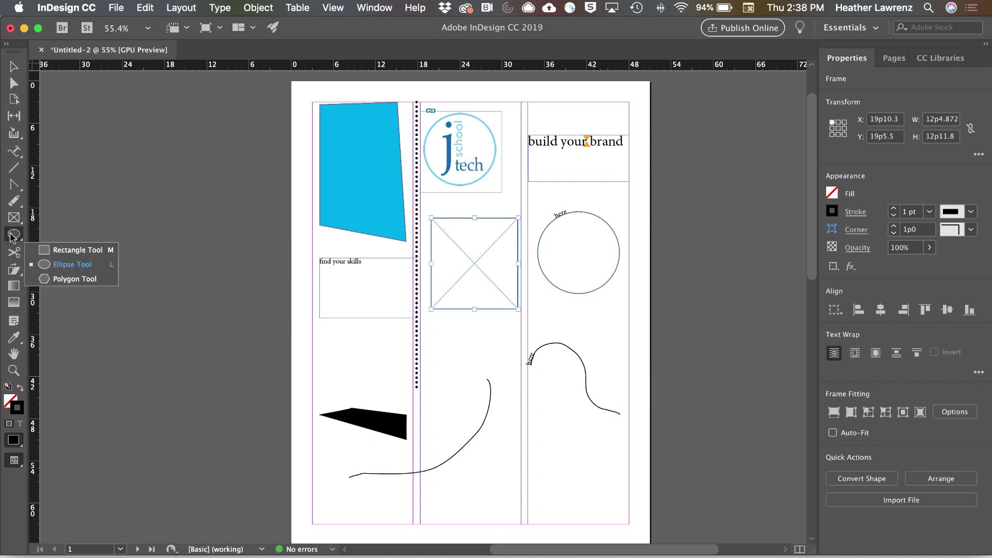
click(56, 251)
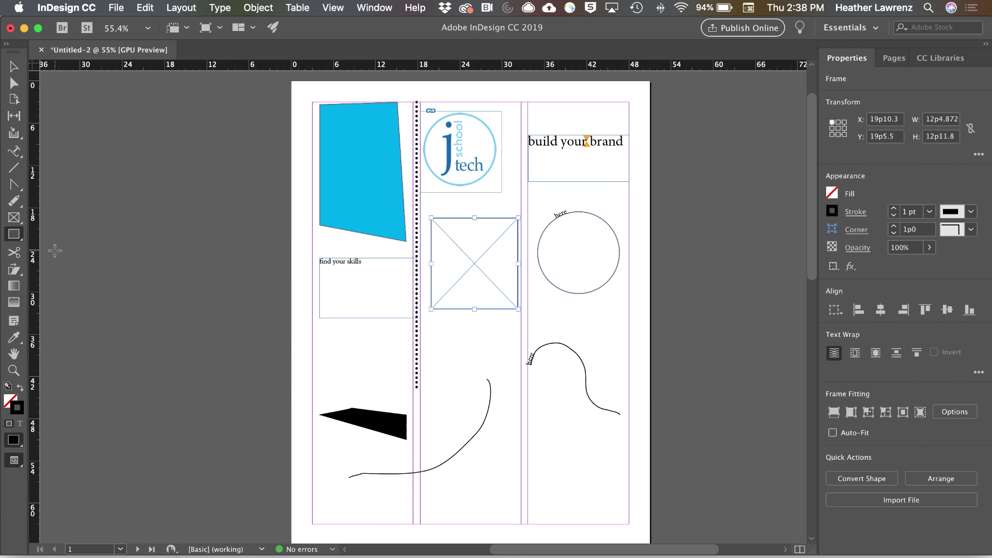
drag(427, 342, 506, 504)
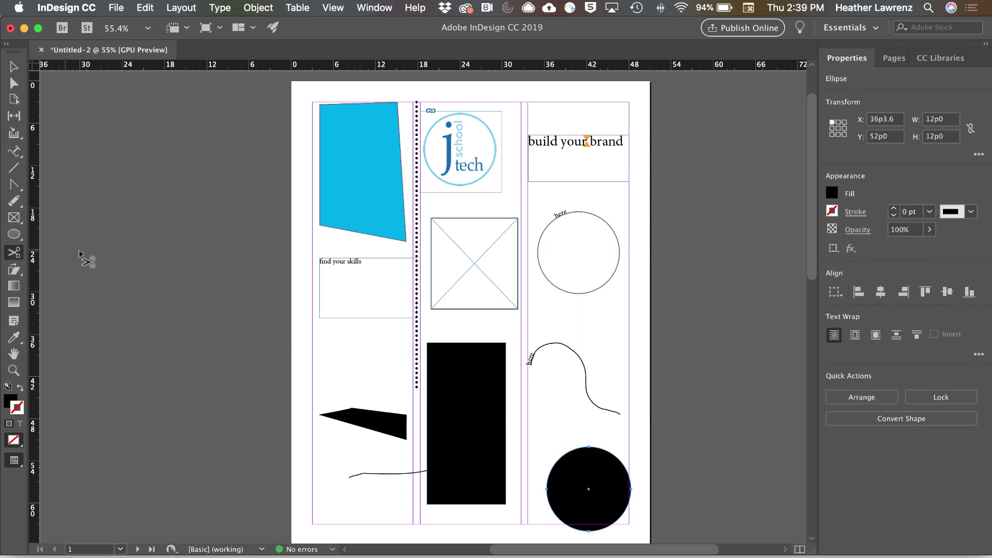
Move the long bottom-left curve left past the page edge and cut it in two with Scissors
key(v)
click(588, 392)
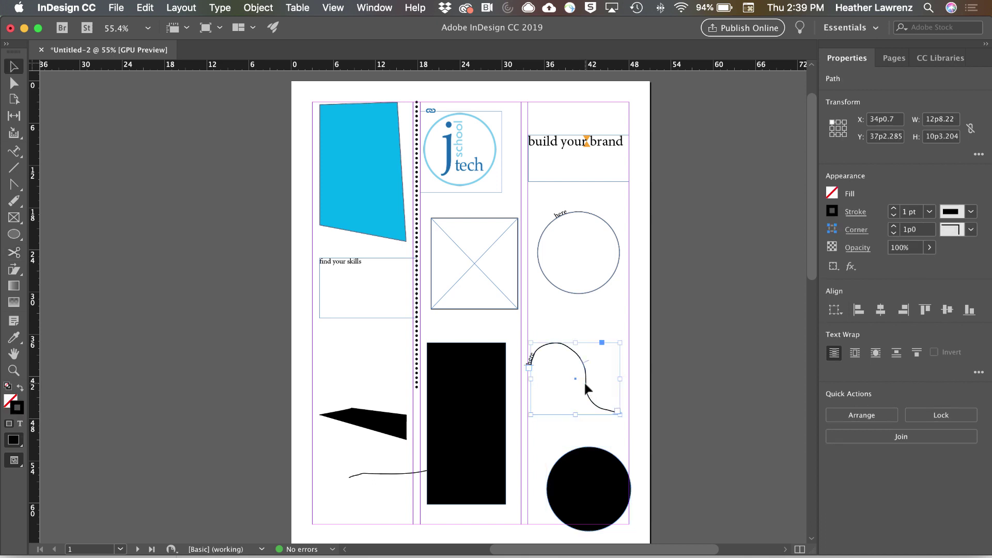
click(390, 470)
drag(391, 470, 332, 484)
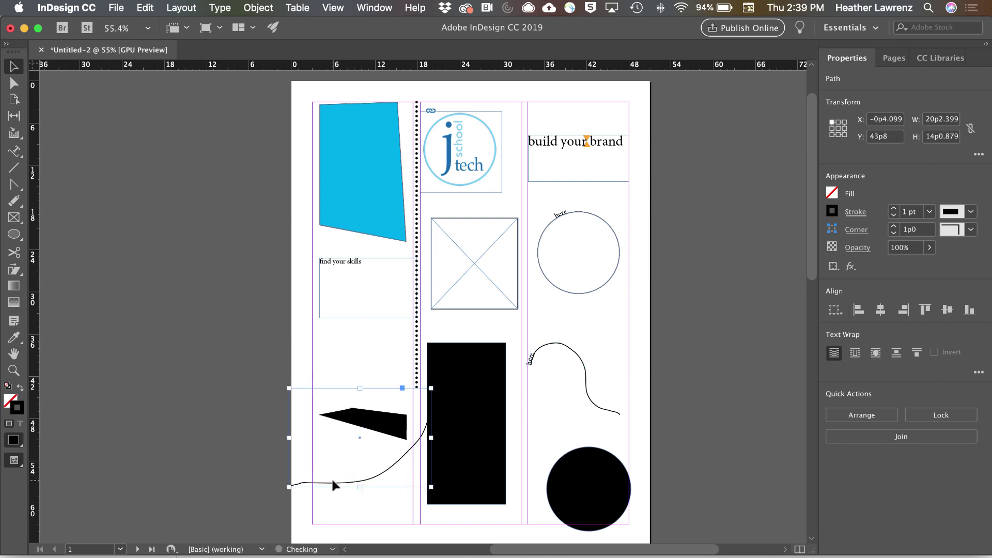
key(c)
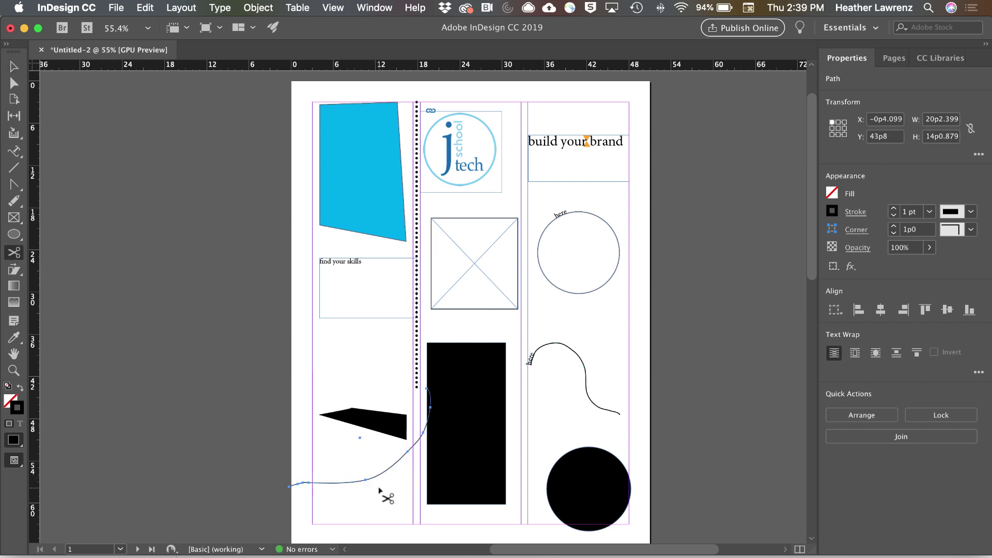
click(365, 479)
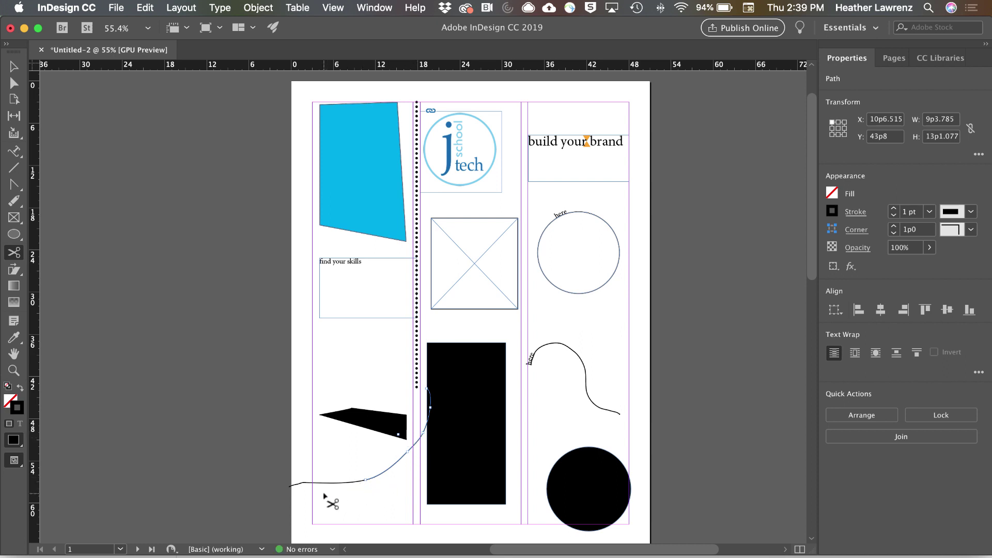
Look through the Free Transform group and Gradient tools in the toolbox
click(14, 269)
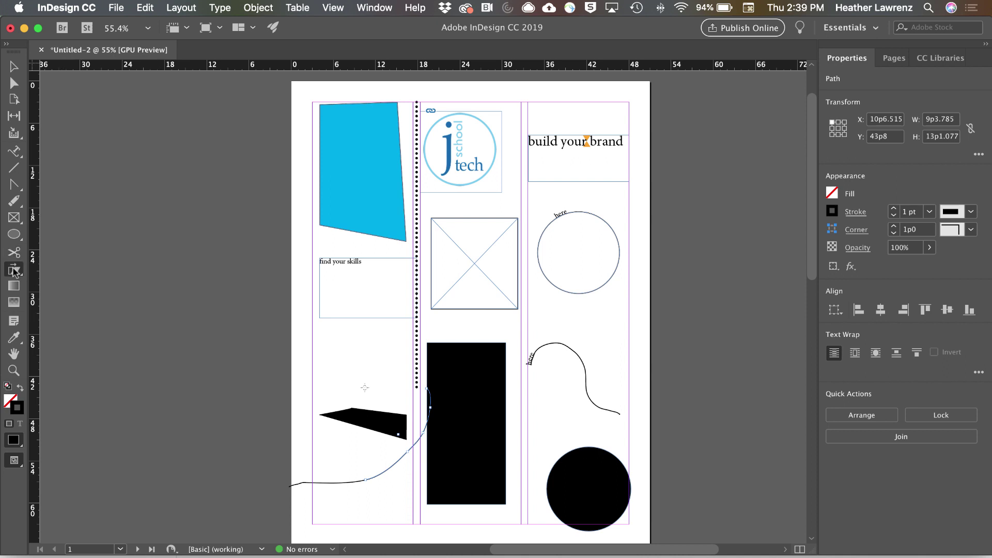
click(14, 269)
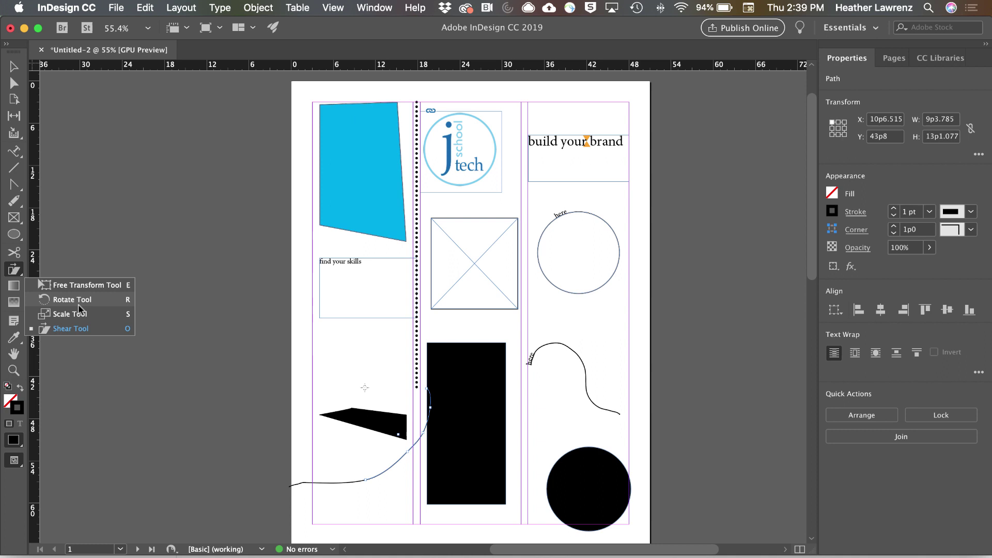
key(e)
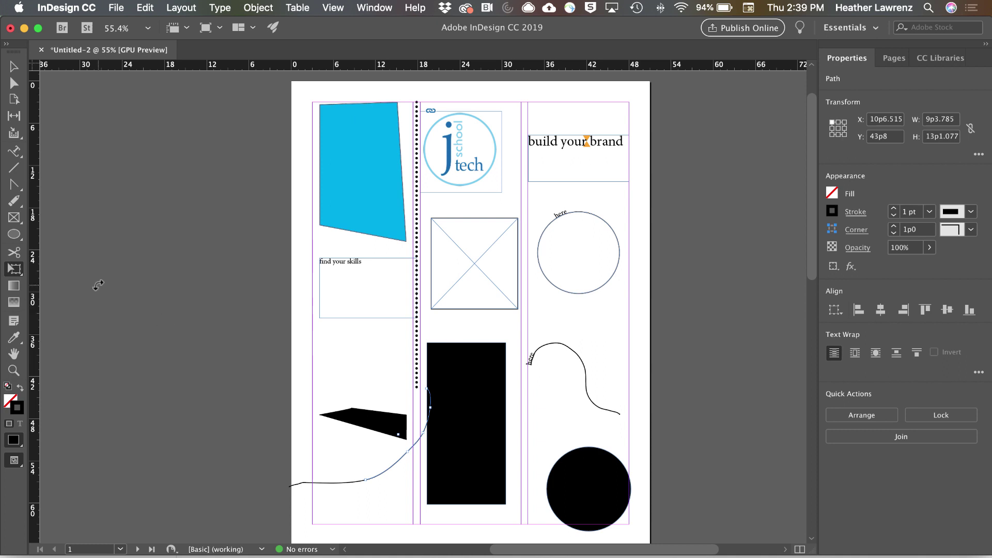
click(13, 290)
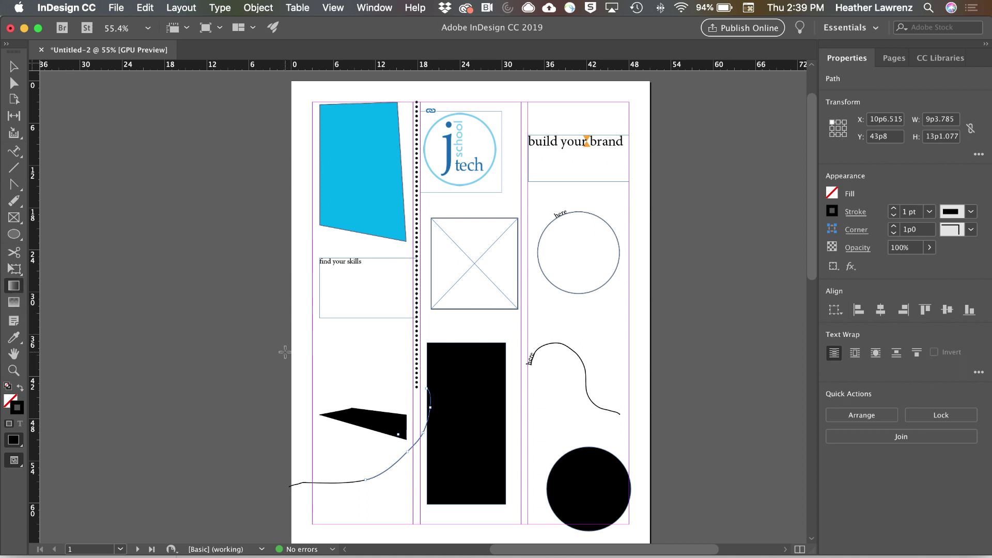
click(13, 66)
Move the black circle slightly up and left to X 34p8.4, Y 49p9.6
click(588, 488)
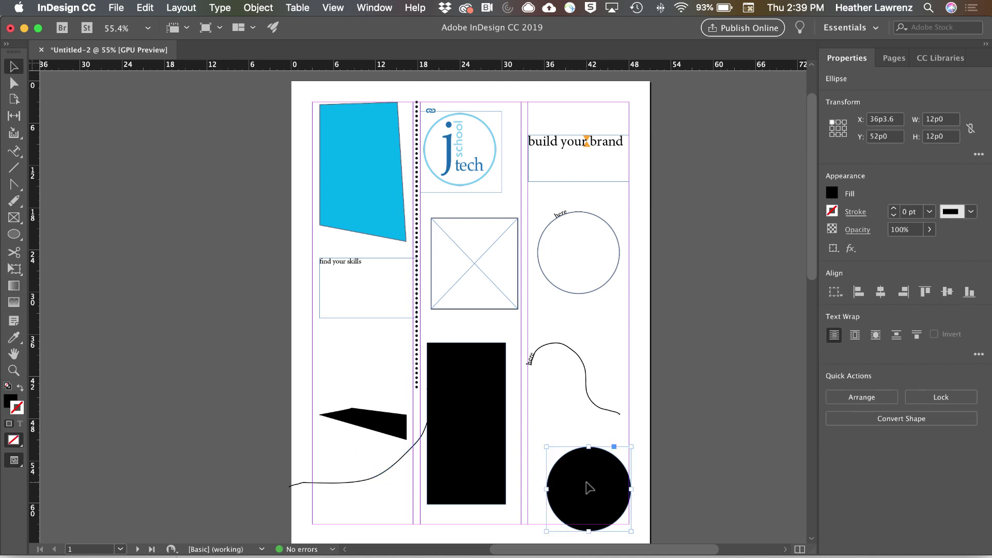
drag(589, 489, 578, 473)
click(374, 7)
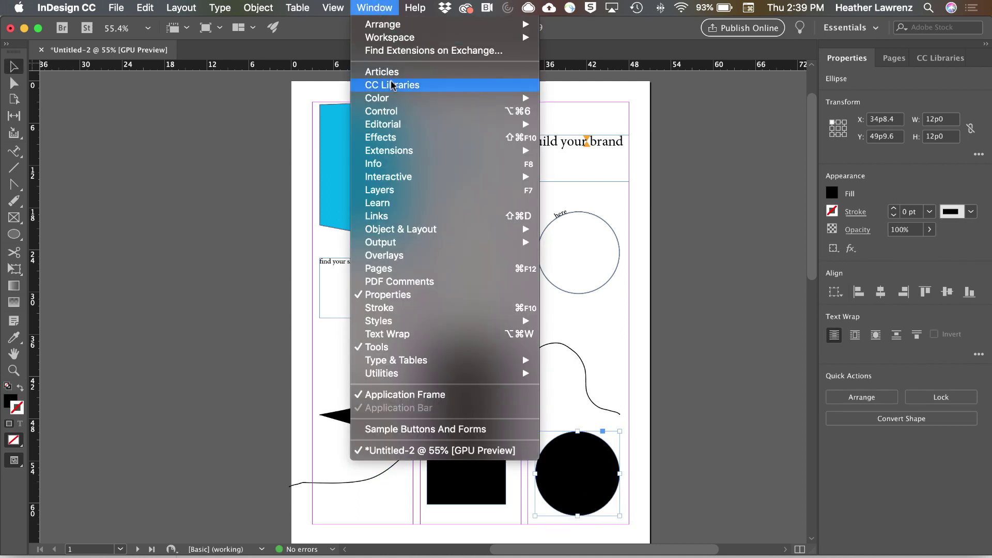
Fill the circle with a linear white-to-black gradient angled -43.5°, light at top-left
mouse_move(393, 98)
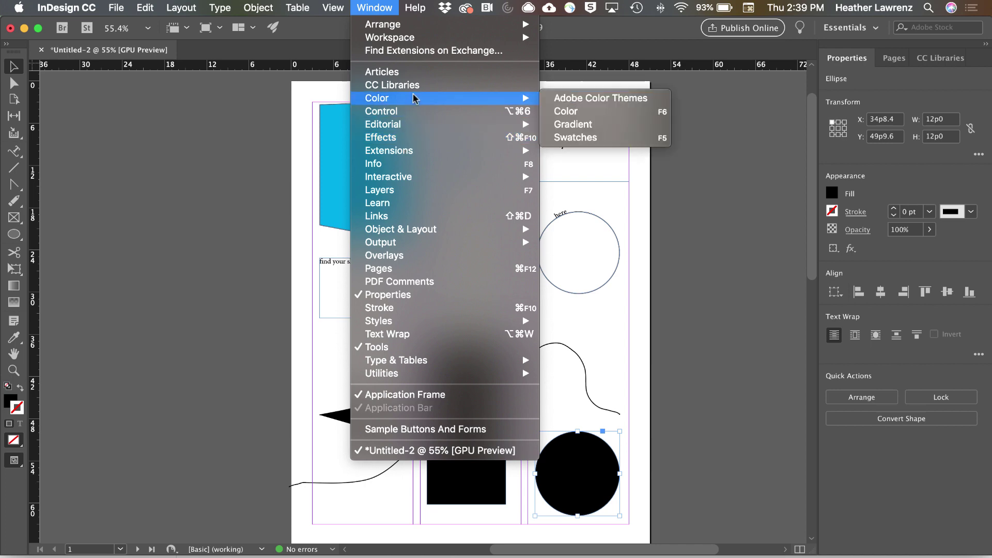
click(570, 125)
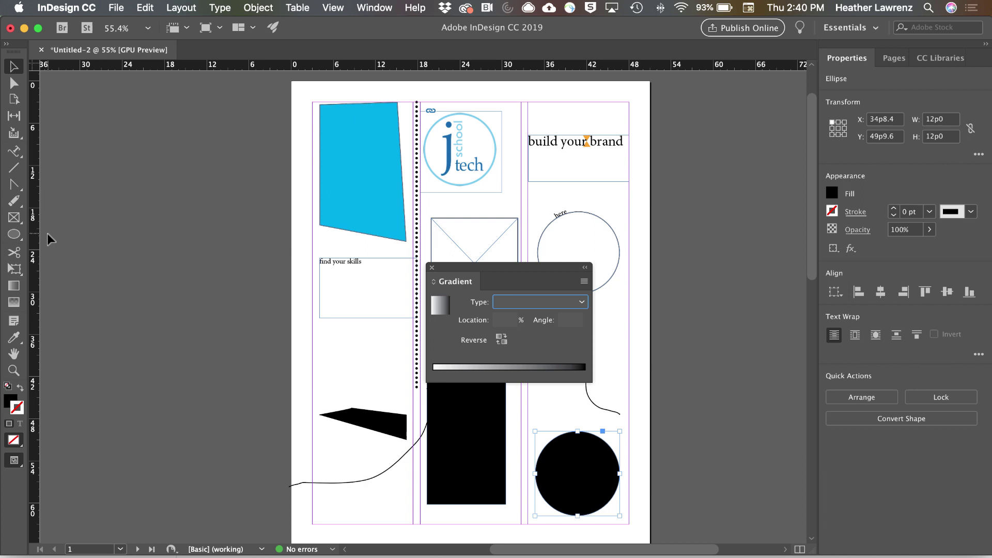
click(437, 309)
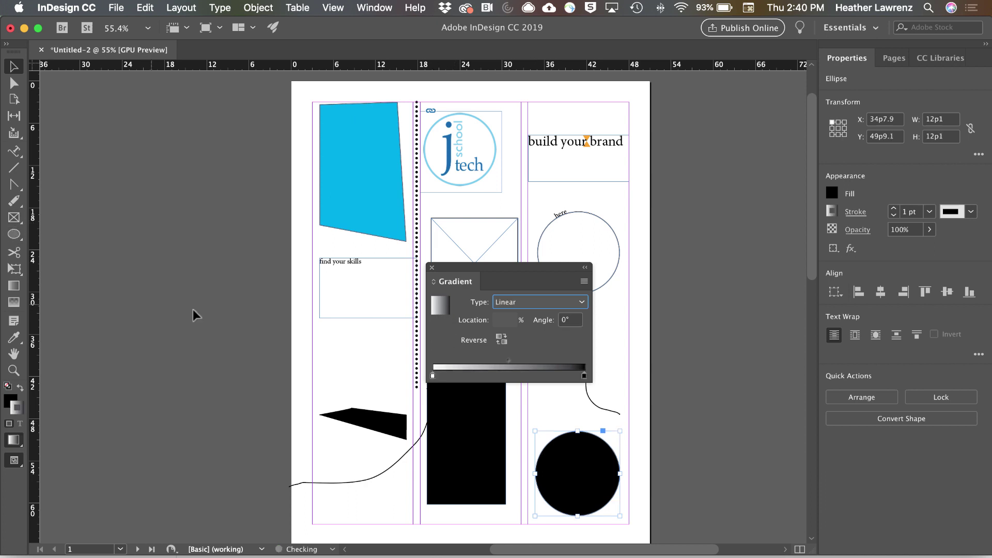
click(21, 388)
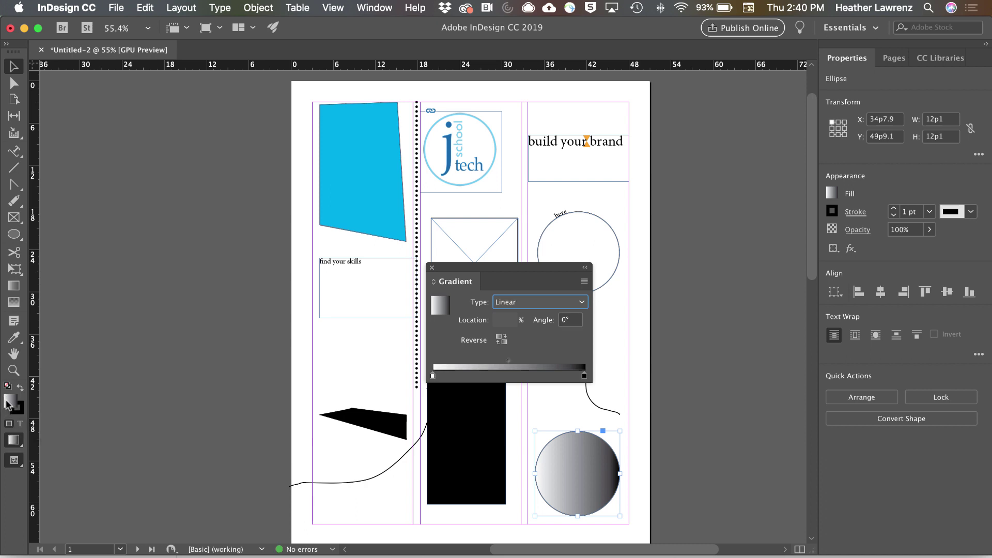
click(14, 286)
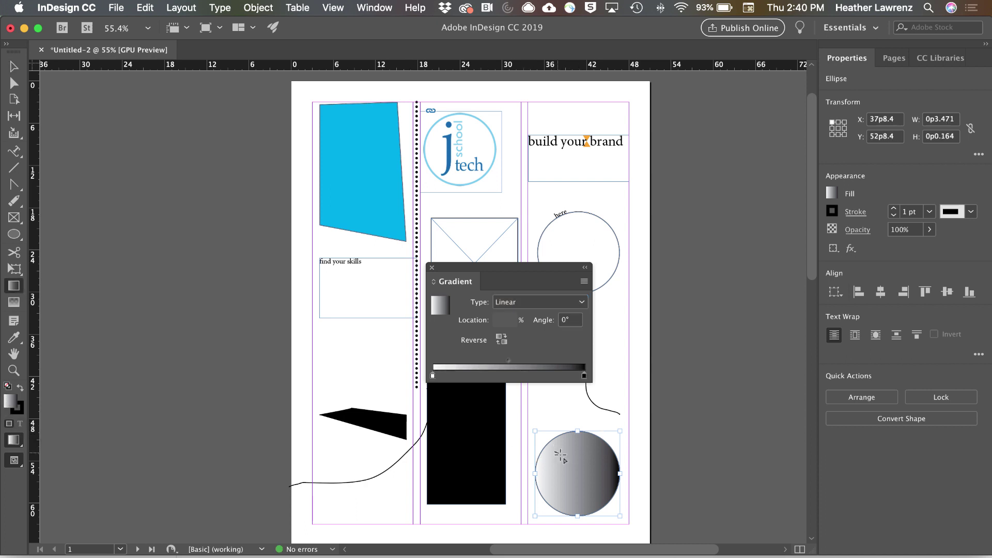
drag(576, 454, 611, 506)
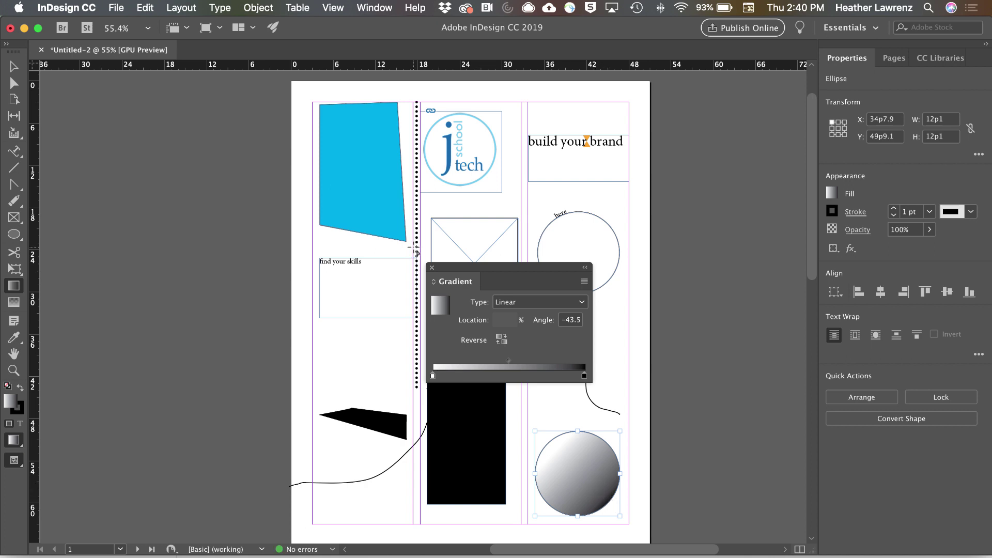
click(15, 304)
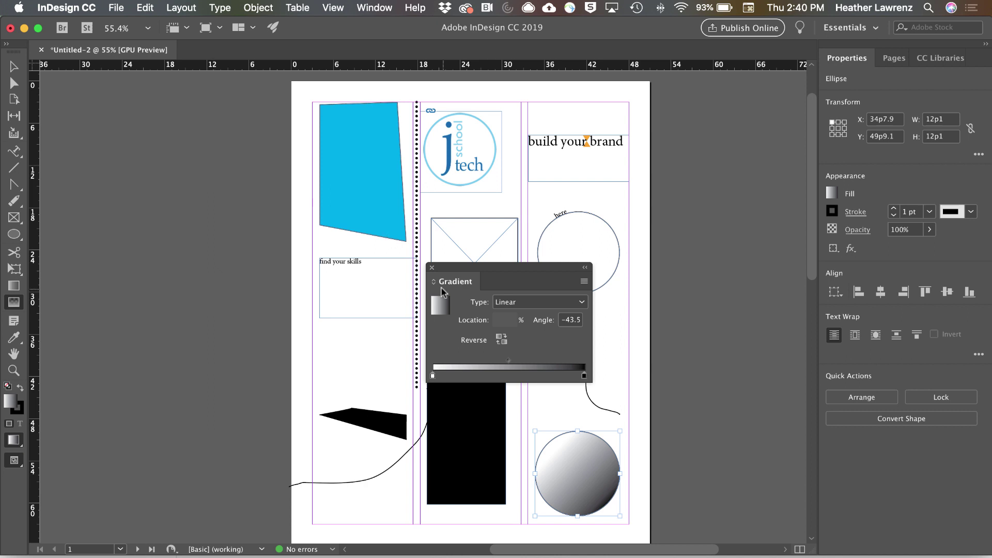
Gradient-feather the blue quadrilateral from solid at the top to transparent at the bottom
click(432, 266)
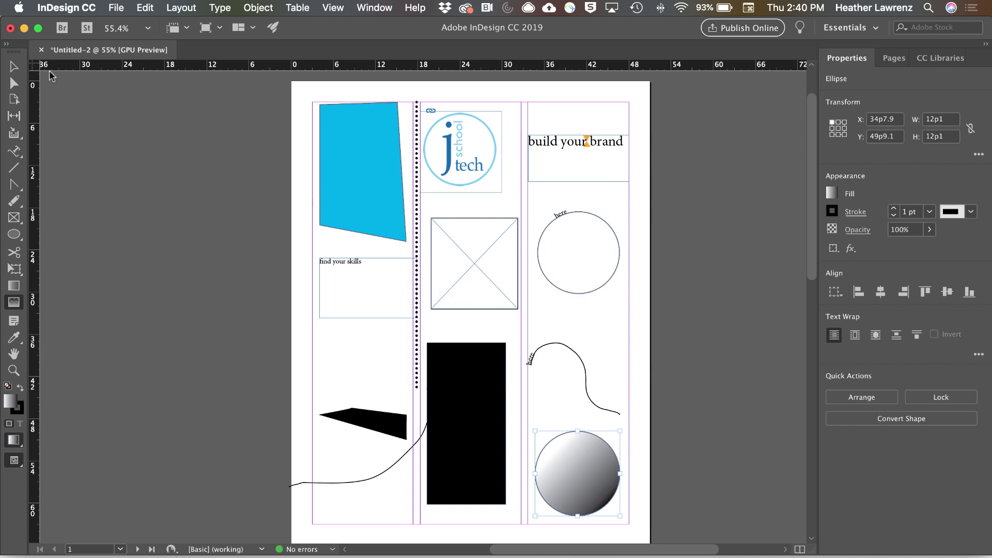
click(14, 66)
click(344, 142)
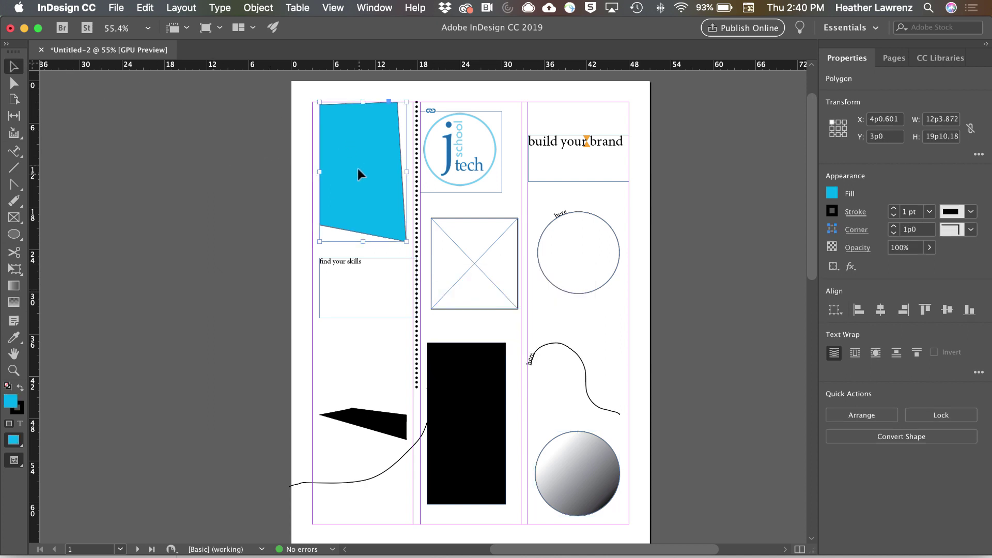
click(16, 304)
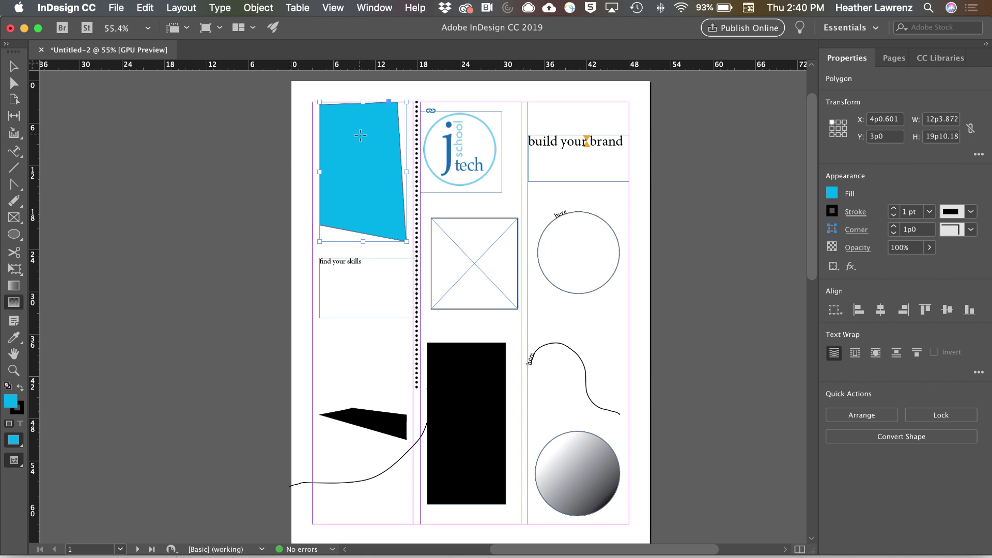
drag(356, 120, 365, 237)
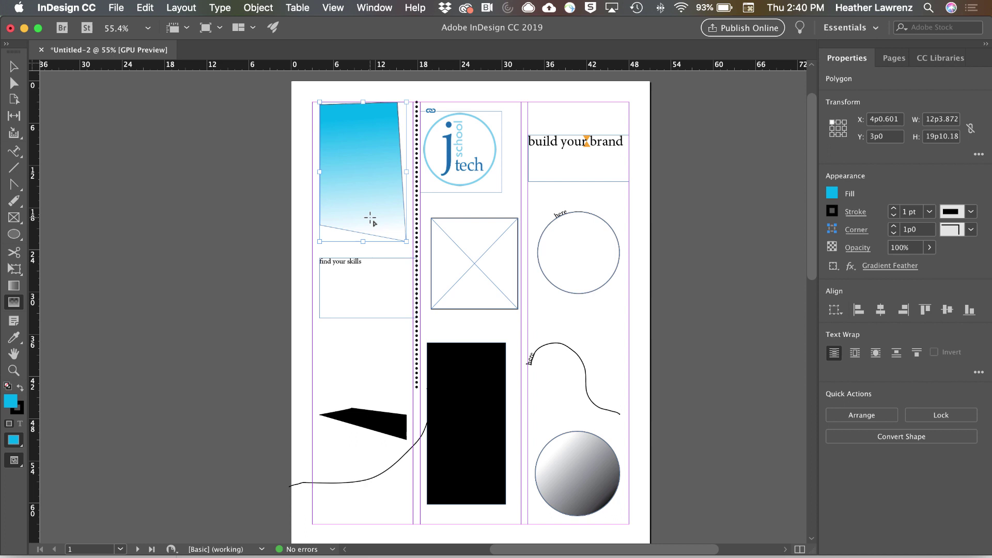
Apply a top-to-bottom gradient feather to the jschool tech logo
click(14, 67)
click(463, 136)
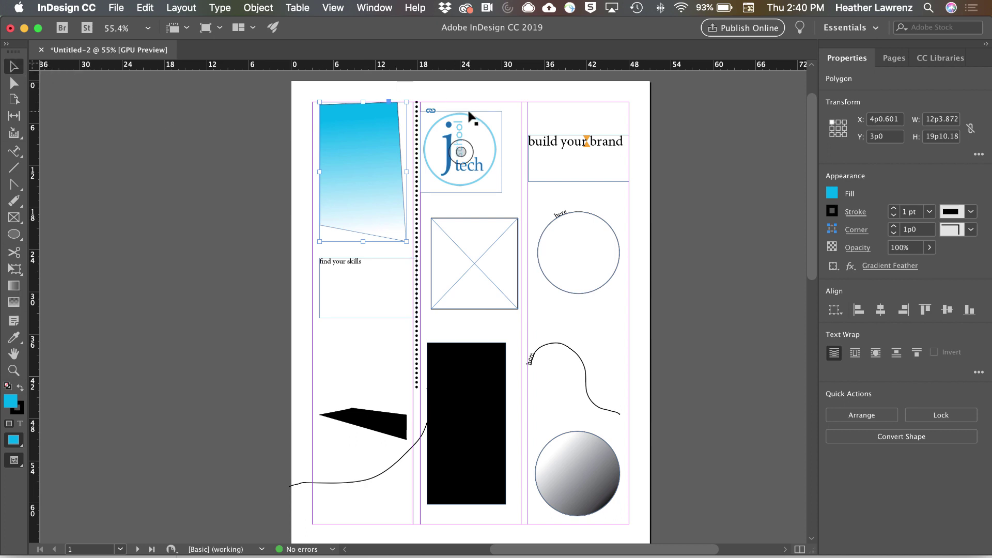
click(14, 302)
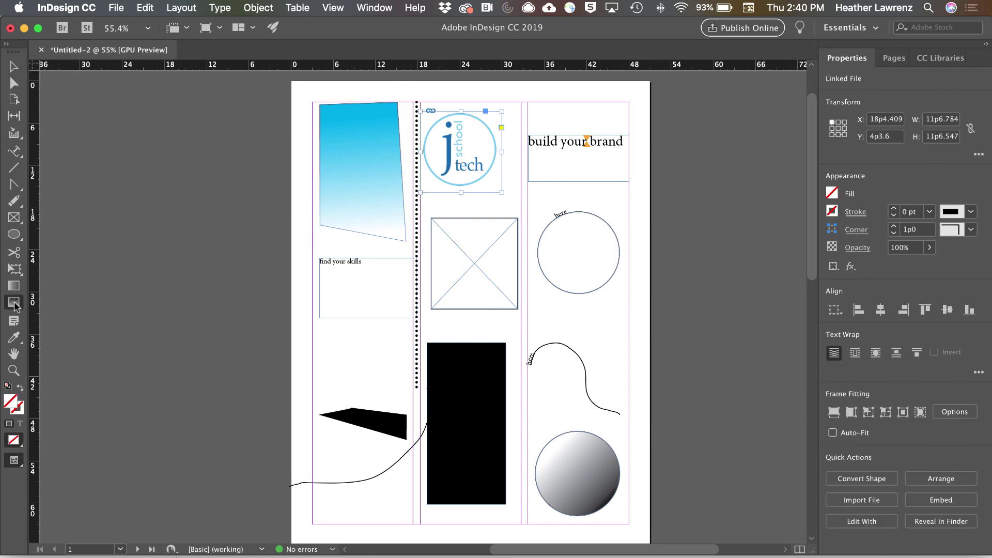
drag(459, 140, 455, 185)
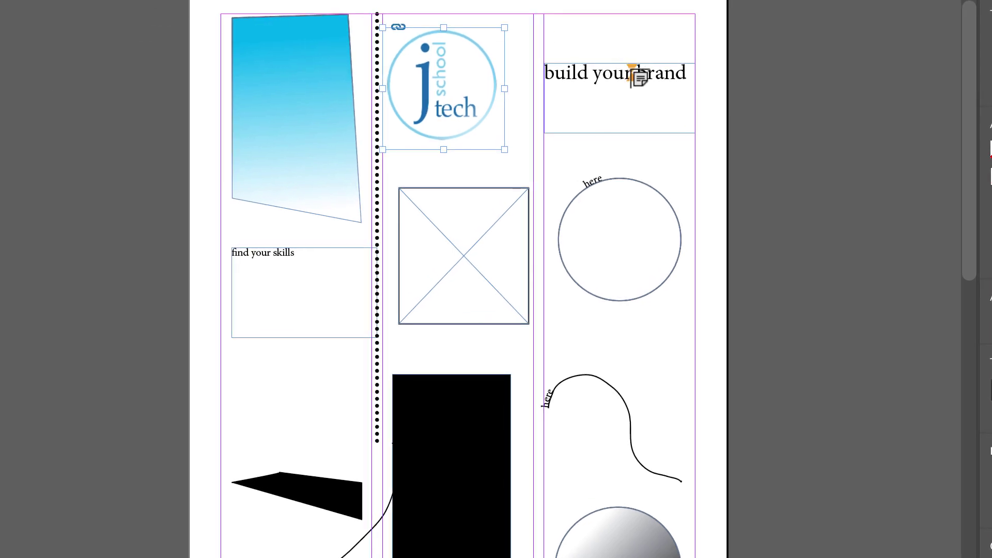
Open and close the existing note in 'build your brand', then anchor an empty note after 'find your skills'
double_click(632, 72)
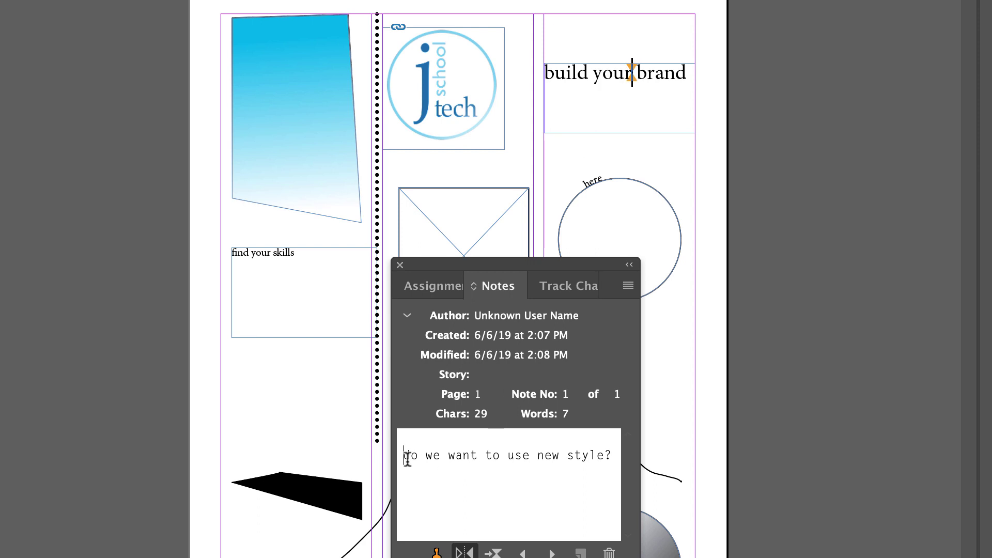
click(400, 264)
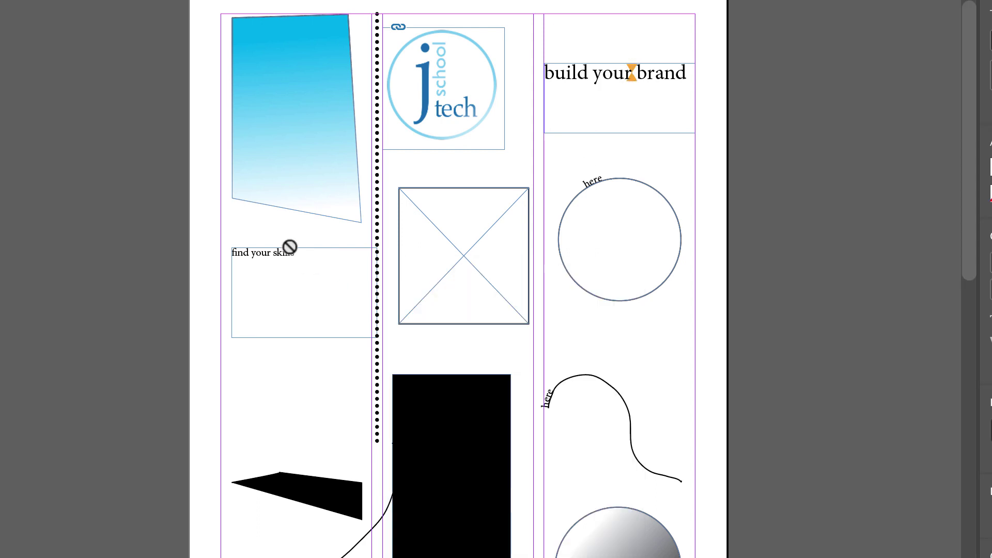
double_click(303, 264)
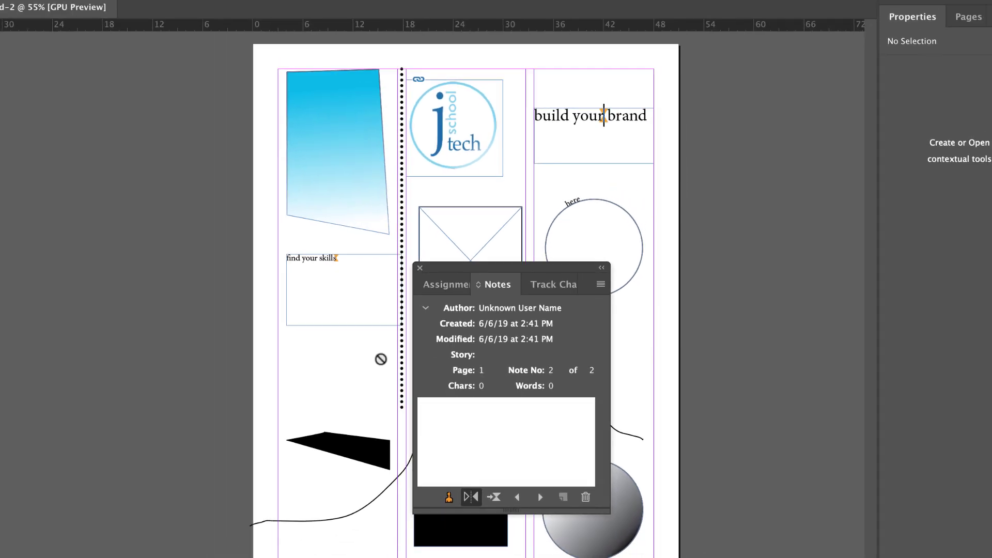
click(420, 267)
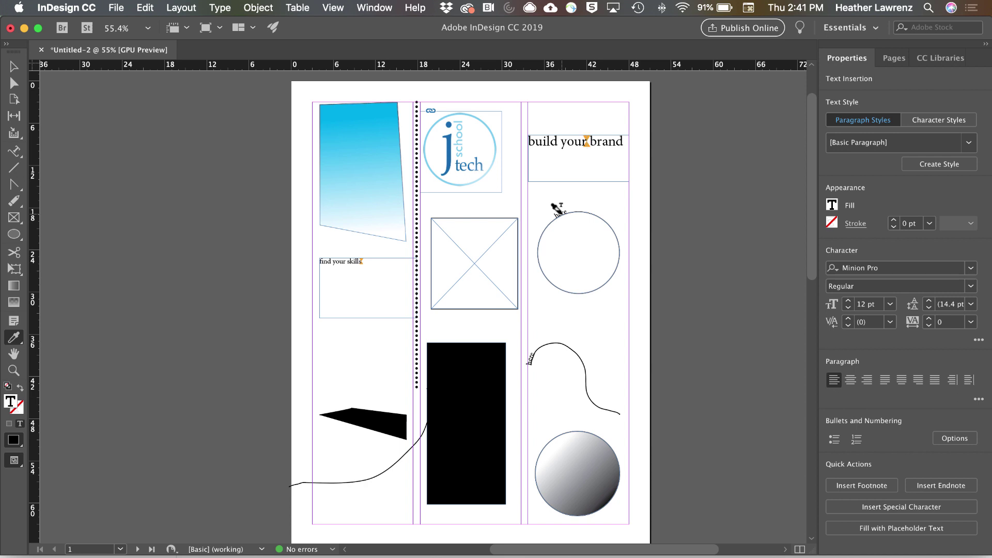
Copy the 'build your brand' text formatting onto 'find your skills' with the Eyedropper
key(super+shift+a)
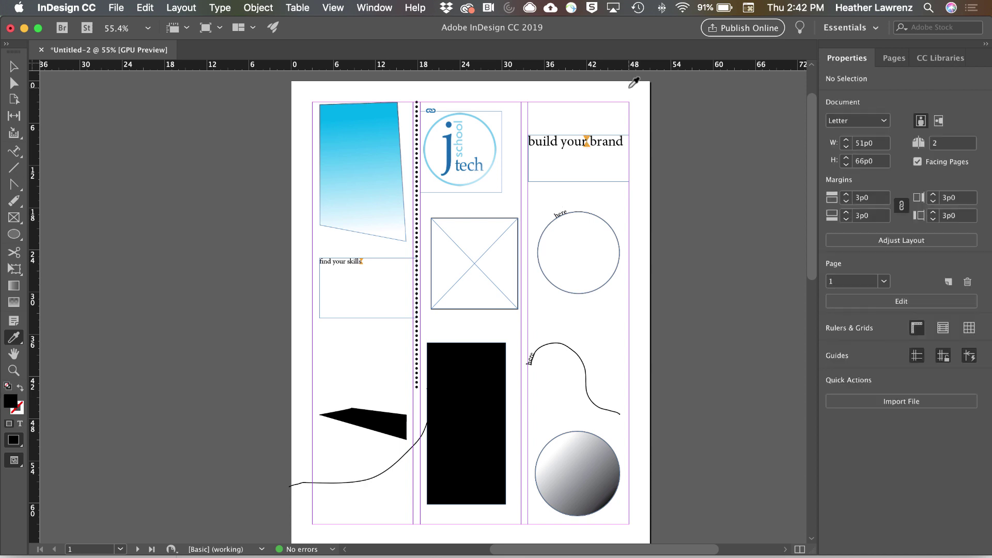
click(552, 141)
drag(315, 255, 372, 259)
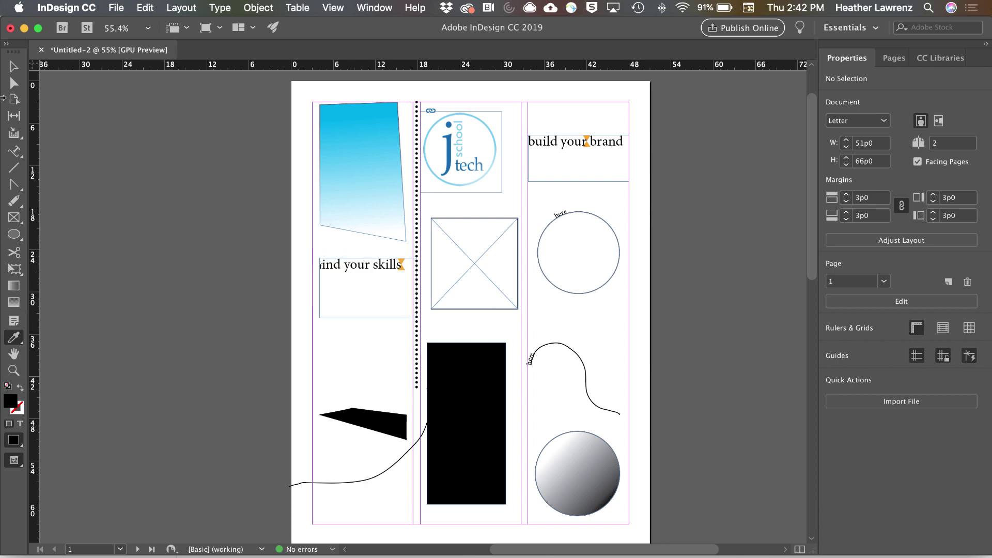
Copy the blue polygon's cyan gradient onto the grey circle with the Eyedropper
click(13, 66)
click(368, 133)
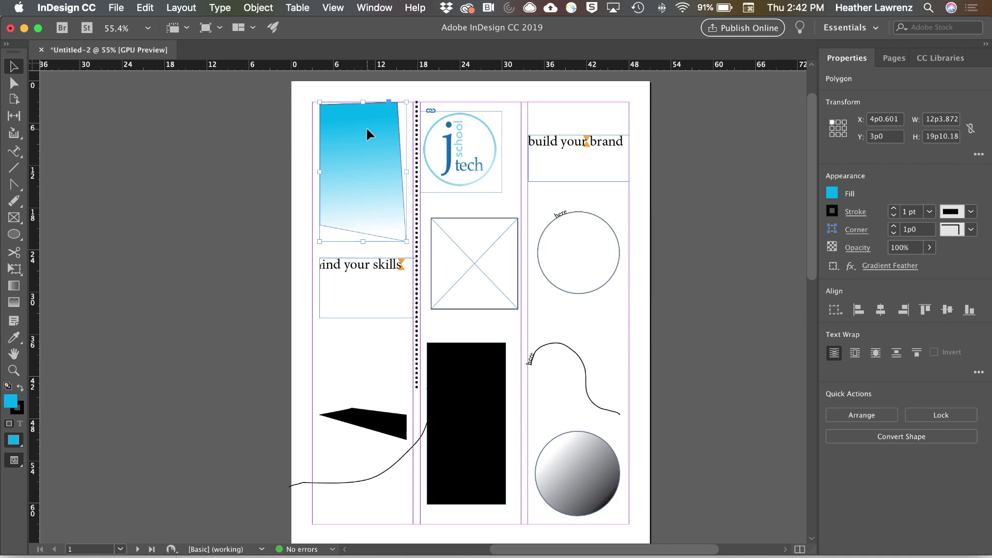
click(14, 337)
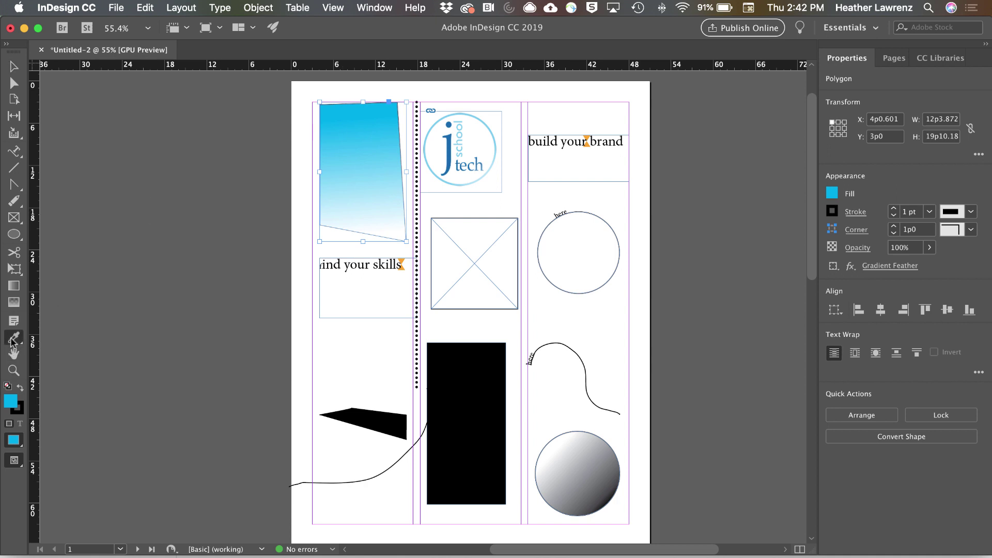
click(348, 147)
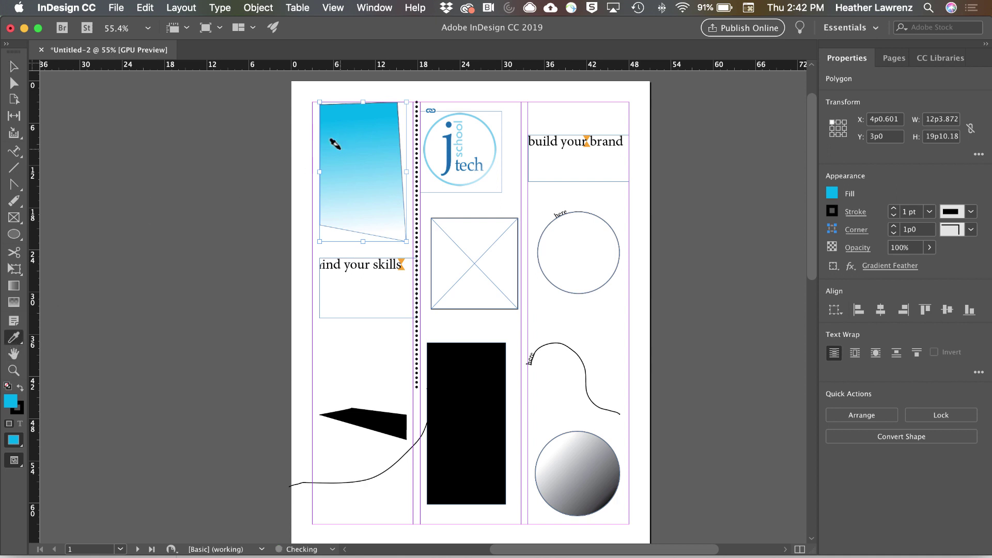
click(573, 454)
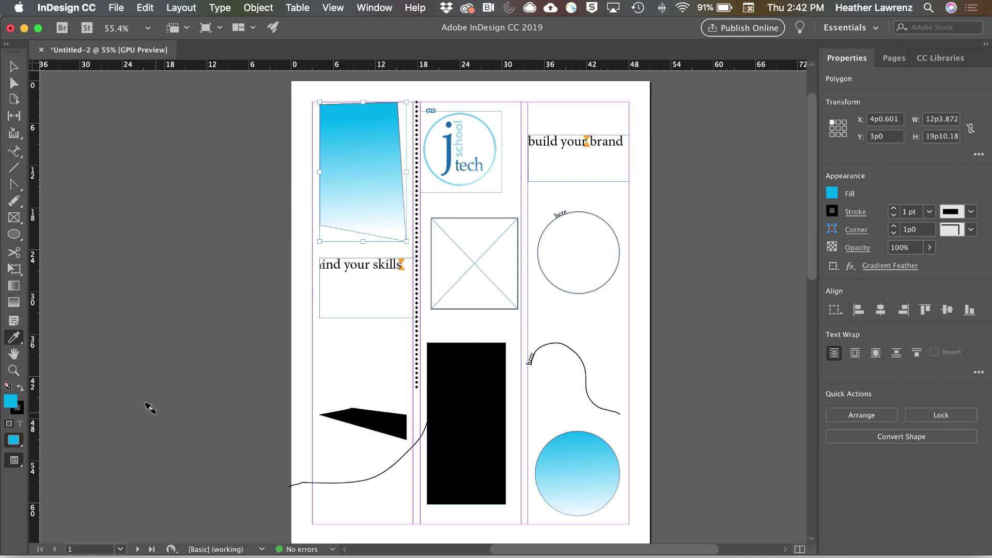
click(14, 353)
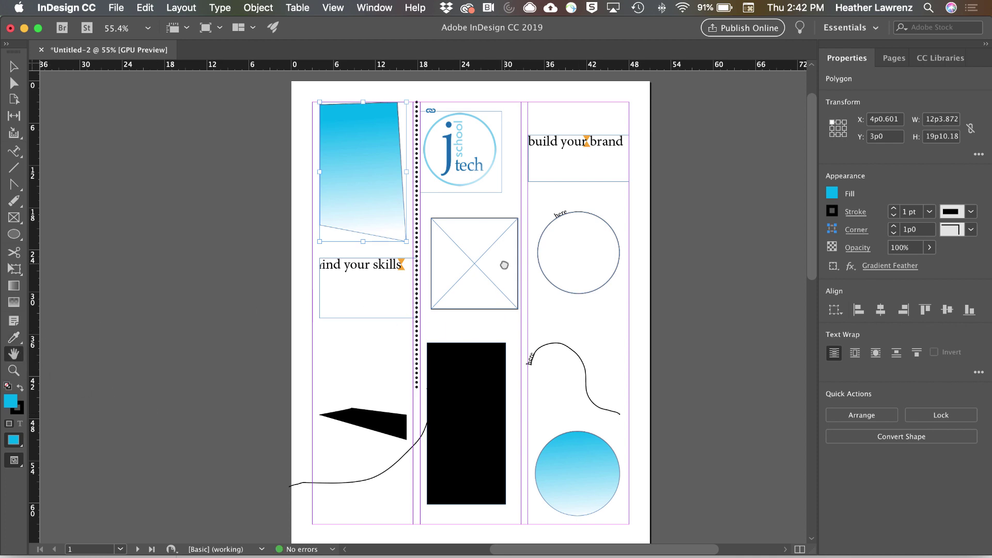
drag(504, 265, 453, 170)
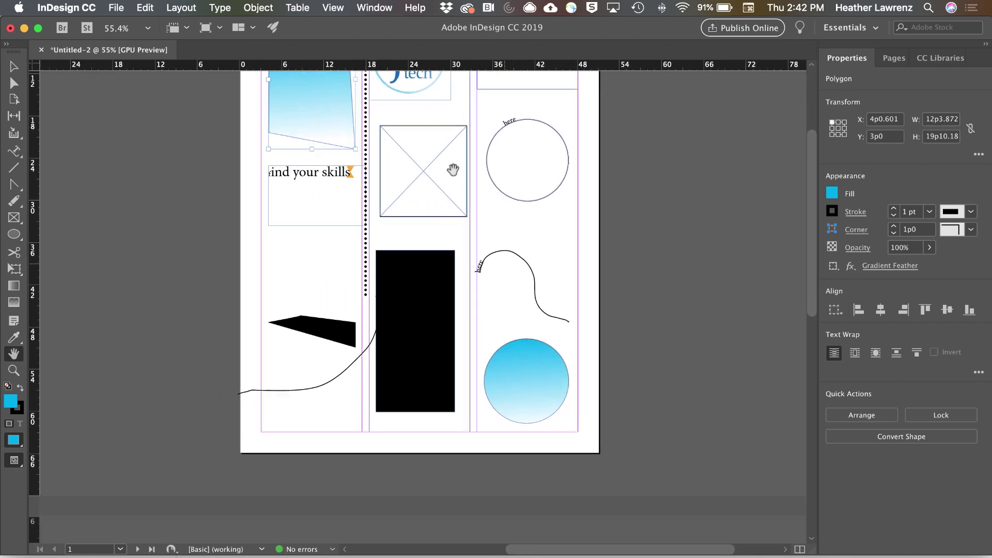
drag(315, 428, 584, 81)
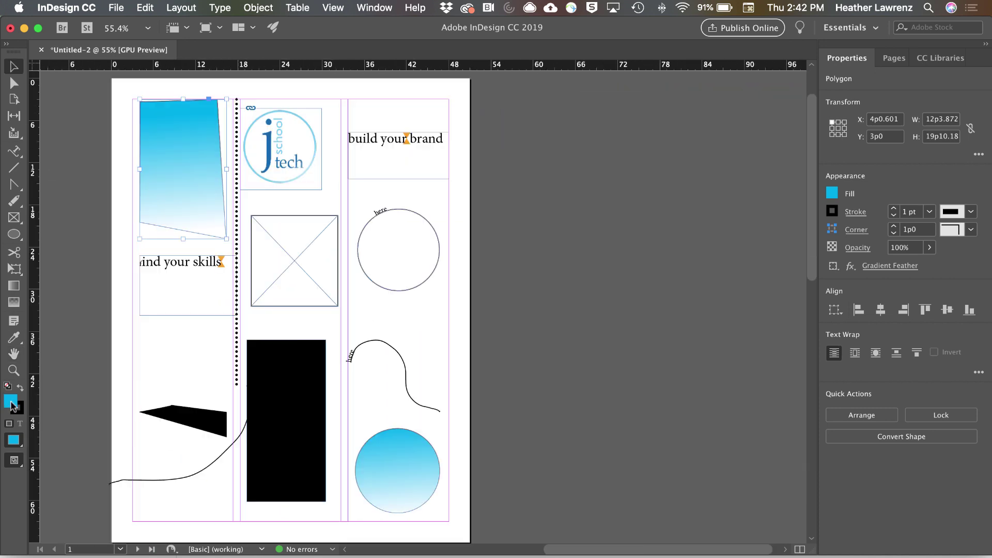
click(14, 369)
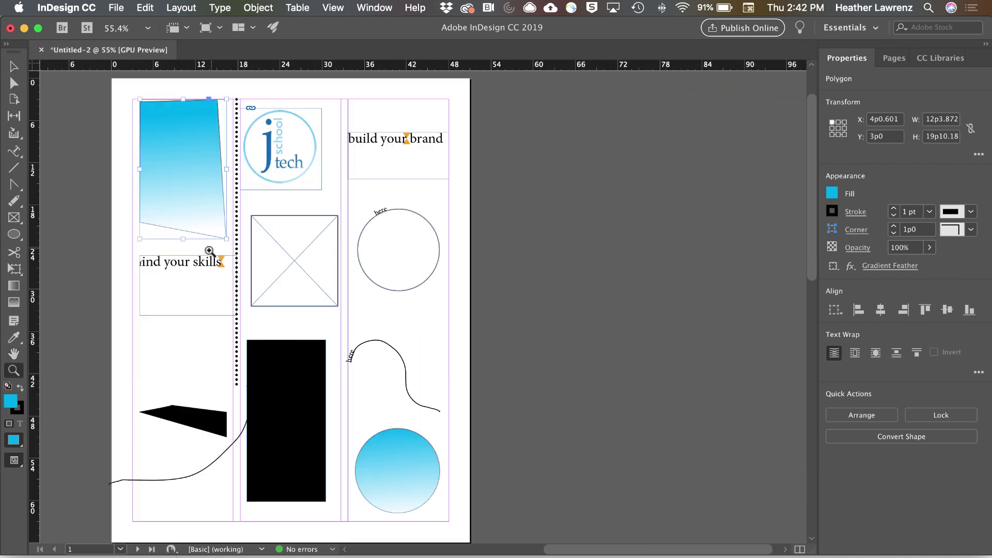
click(283, 138)
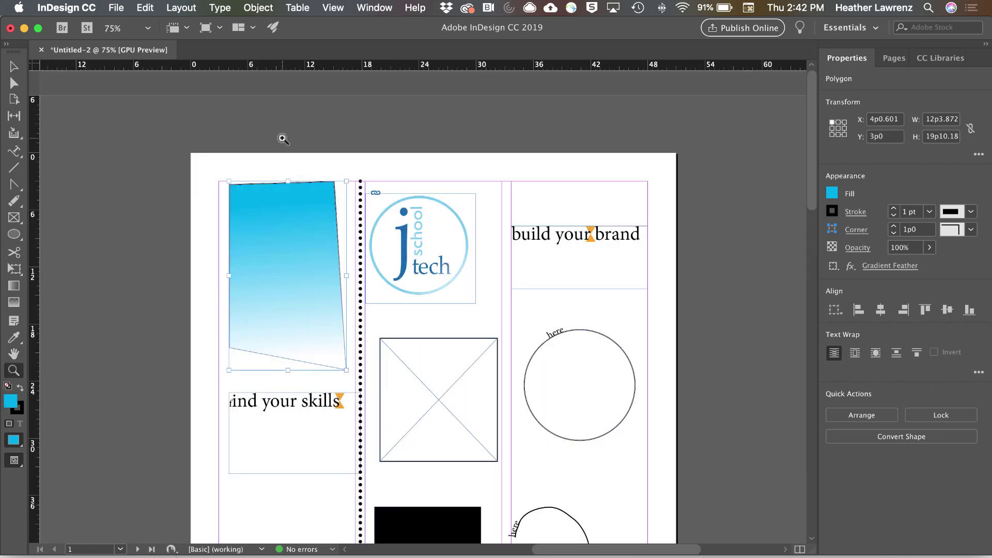
click(440, 229)
click(380, 273)
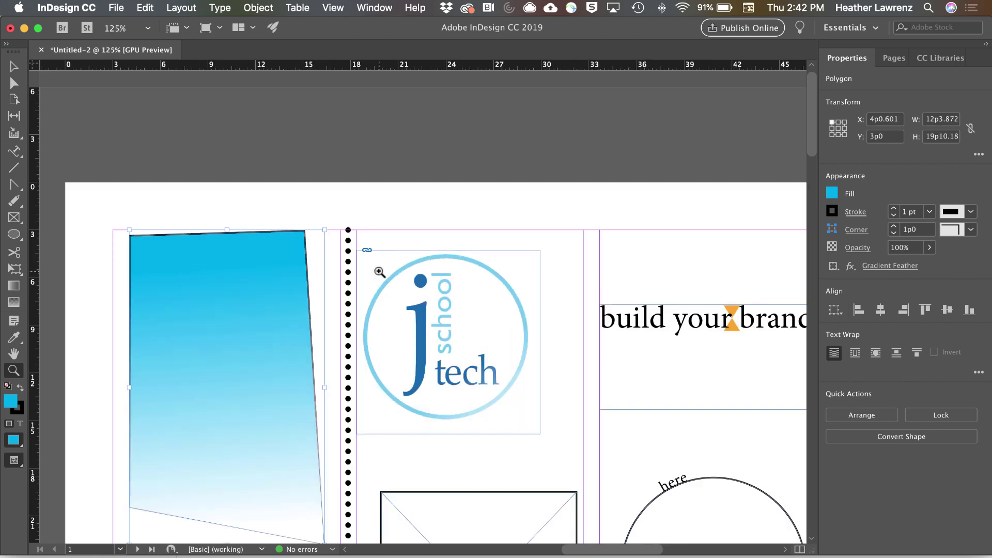
drag(589, 284, 489, 166)
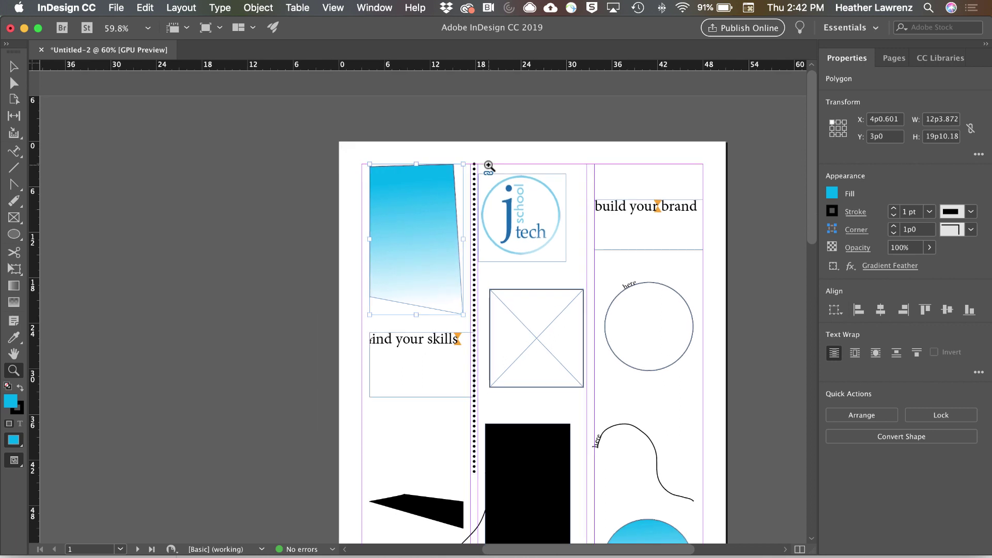
Switch the active swatch to stroke and back to fill, then show the Color, Gradient and None options
click(21, 412)
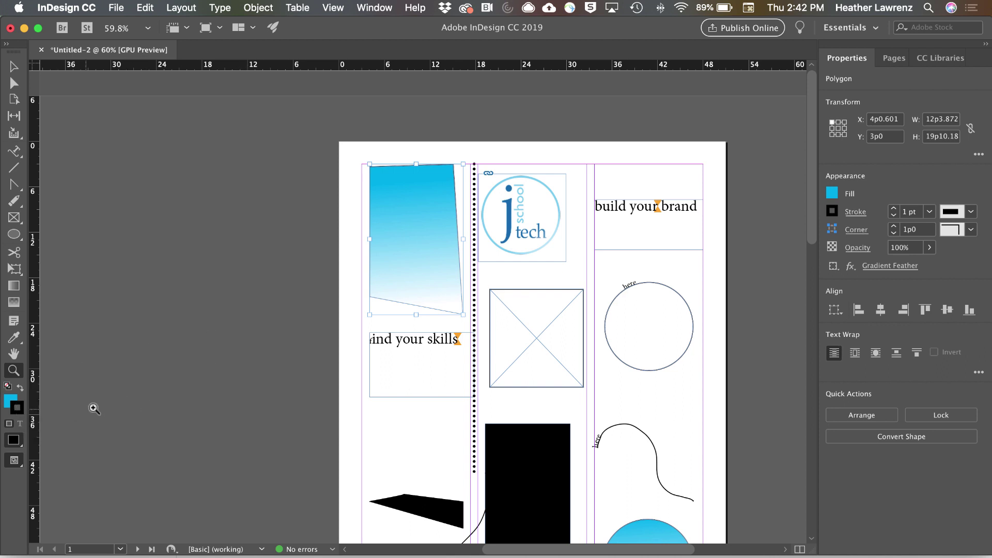
click(12, 396)
click(15, 443)
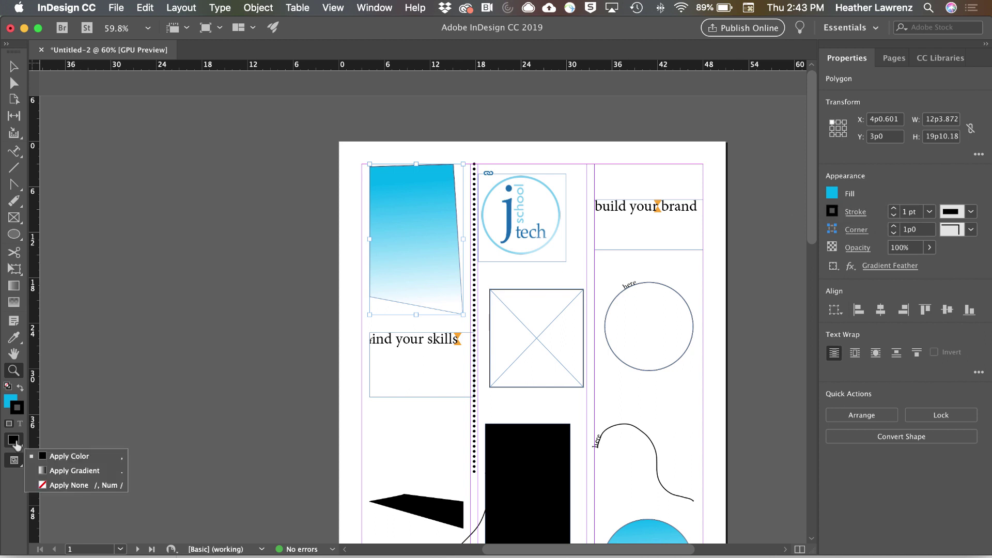
Switch the screen mode to Preview, then to Bleed, and go back to the Selection tool
click(17, 503)
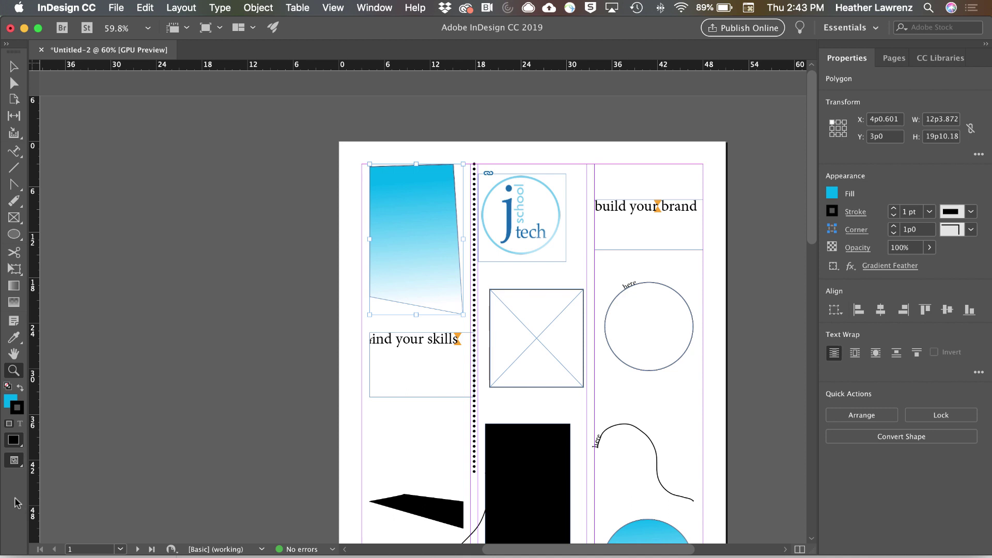
click(15, 461)
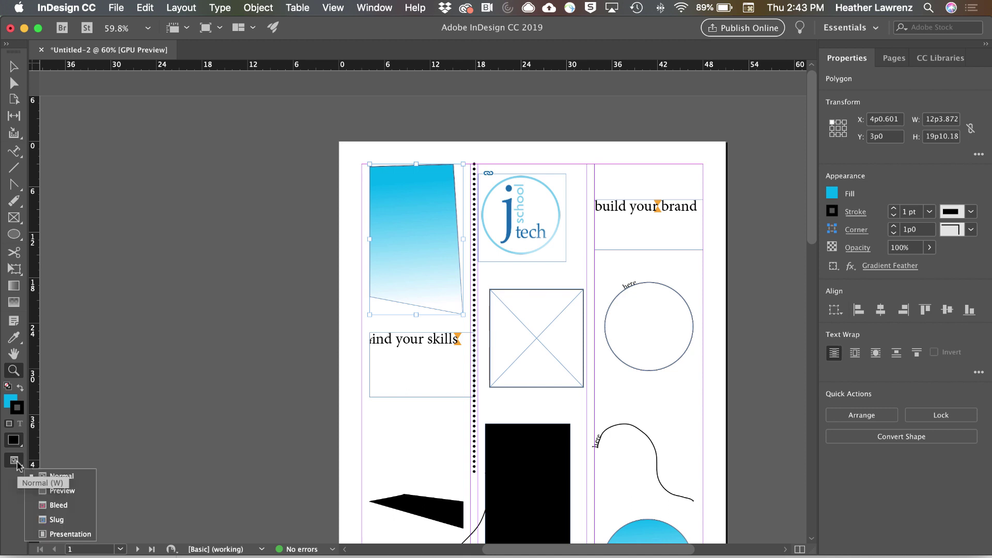
click(62, 491)
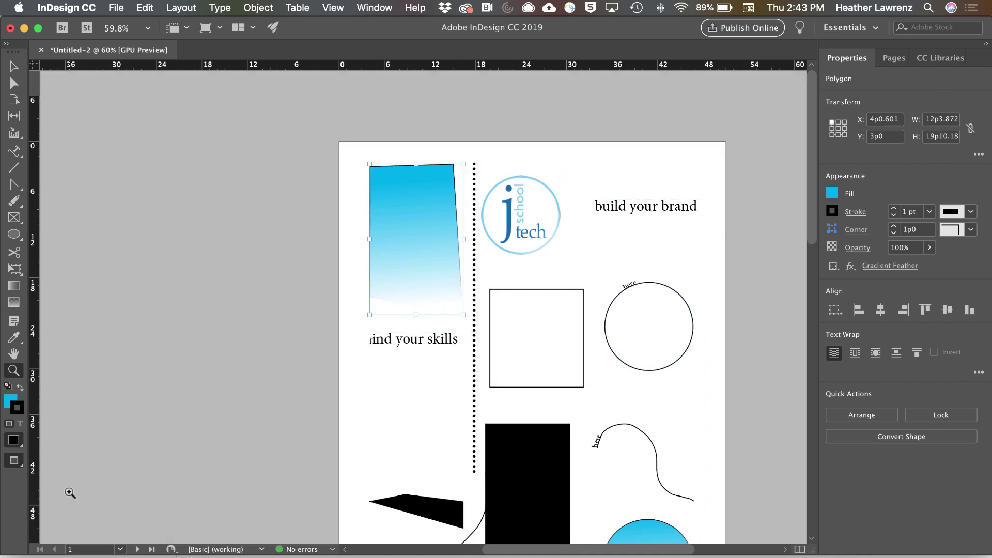
click(15, 461)
click(52, 503)
click(13, 67)
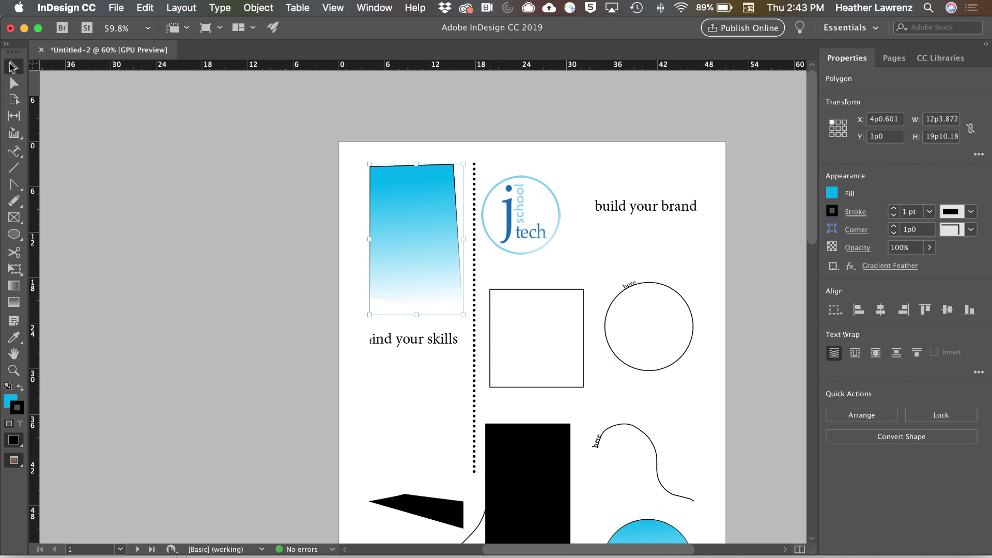